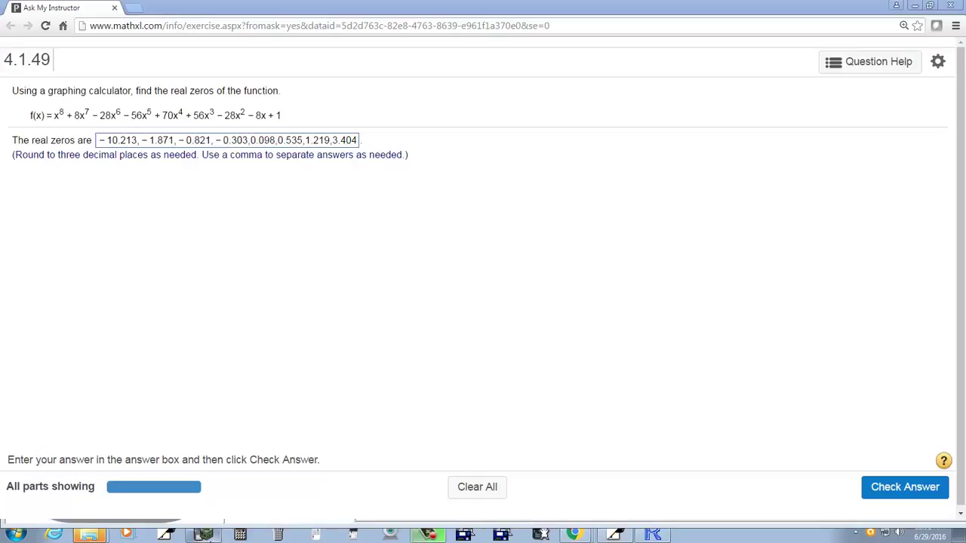
Clear the old Y1 equation in TI-SmartView and empty the key press history
click(211, 535)
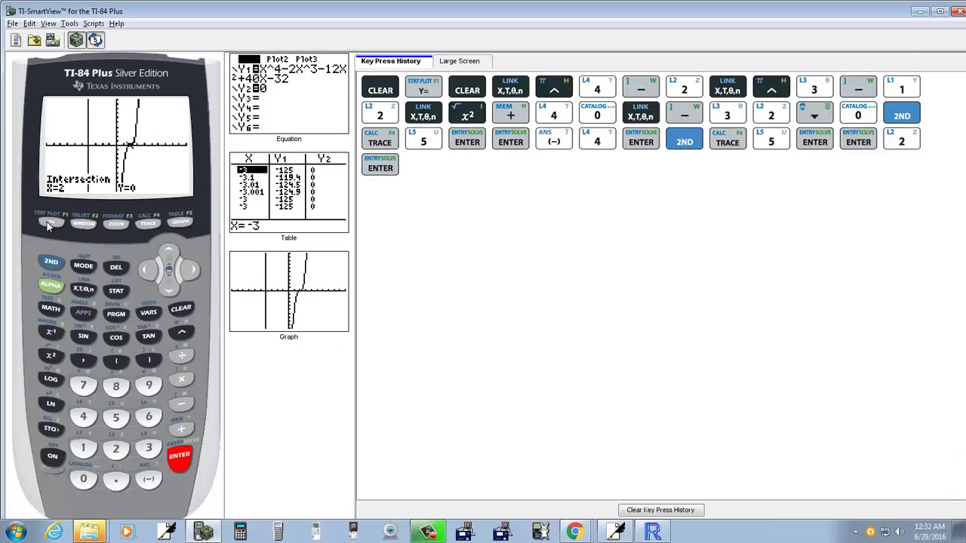
click(48, 224)
click(181, 309)
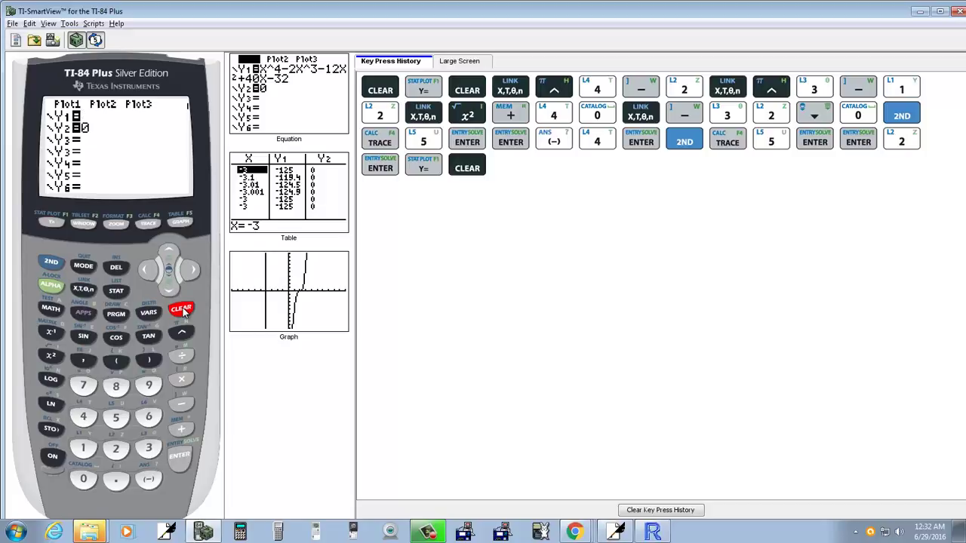
click(667, 510)
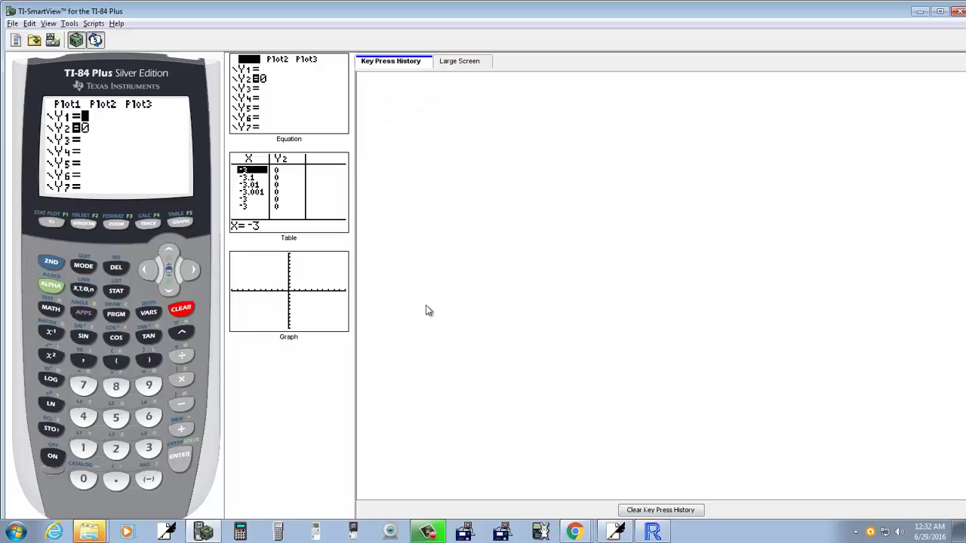
Enter the first terms of Y1 as X^8+8X^7, checking the polynomial in MathXL
key(alt+Tab)
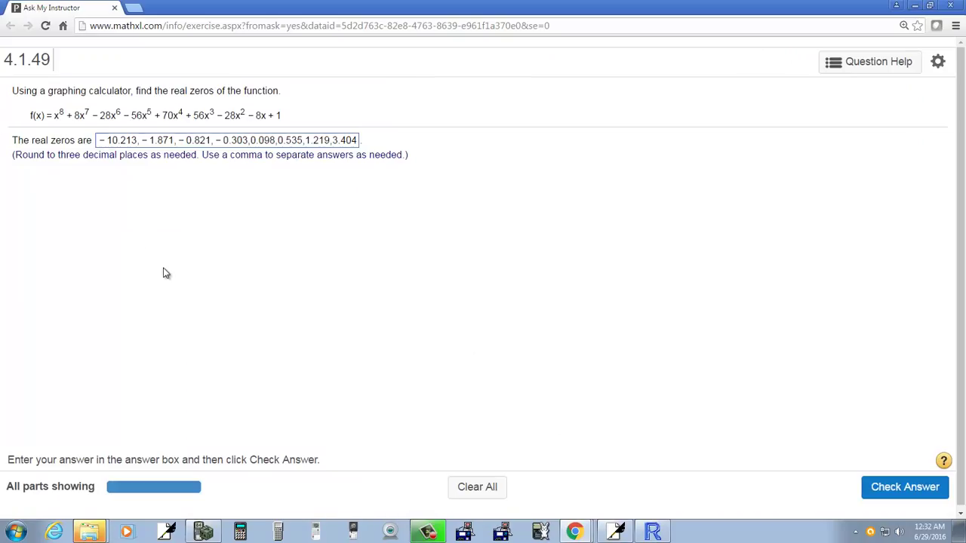
key(alt+Tab)
click(83, 290)
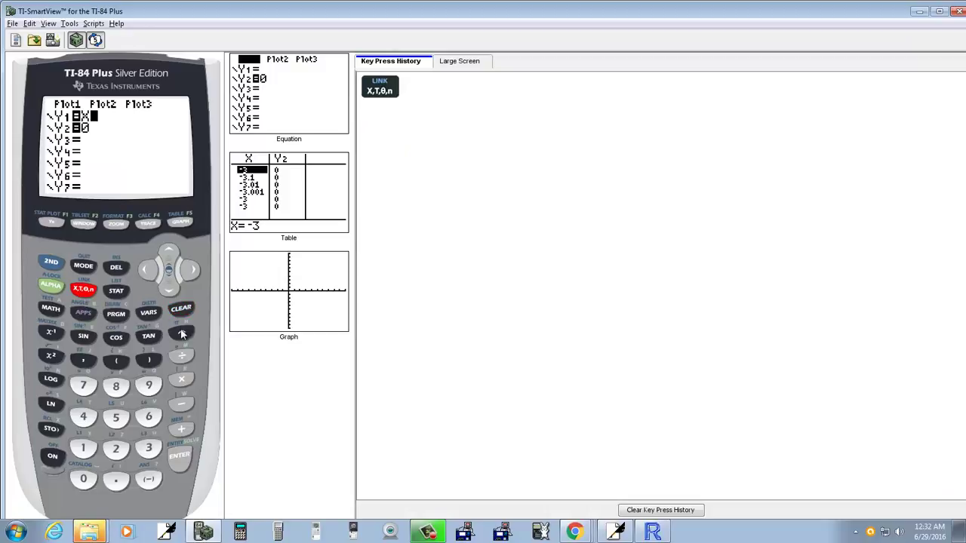
click(181, 332)
click(116, 386)
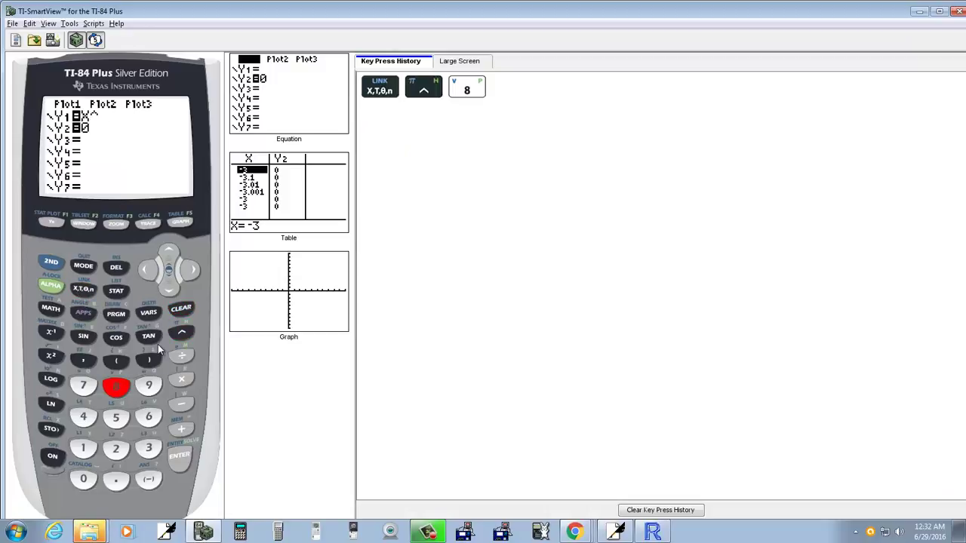
key(alt+Tab)
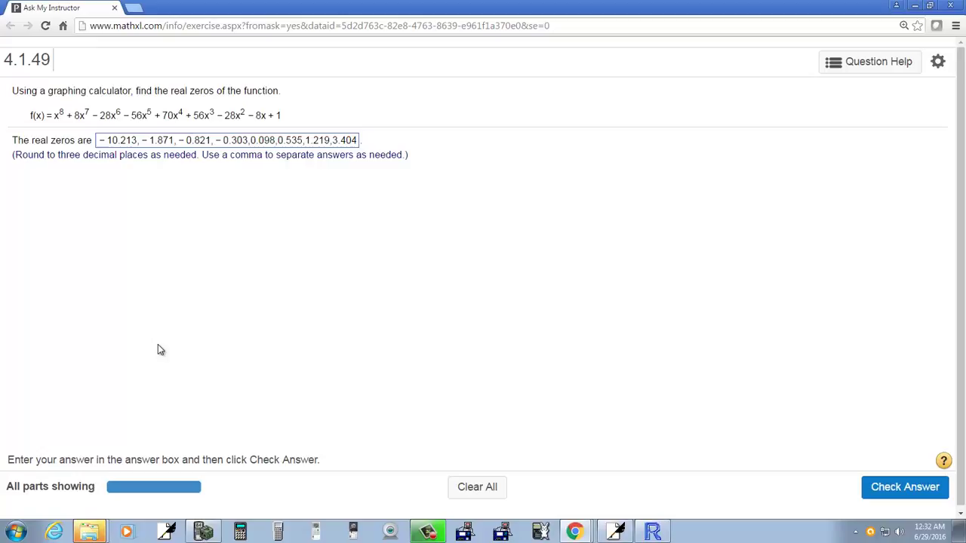
key(alt+Tab)
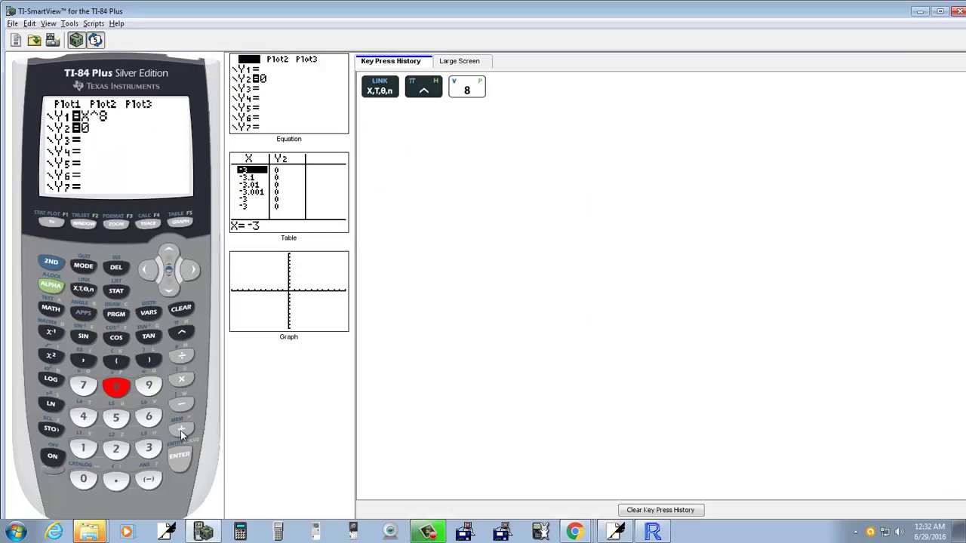
click(181, 429)
click(116, 386)
click(83, 290)
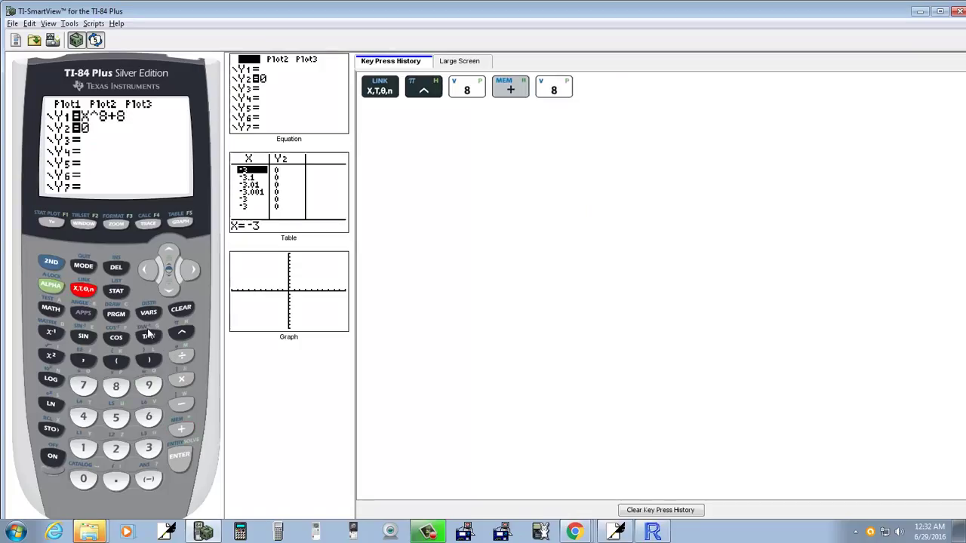
click(181, 332)
click(83, 387)
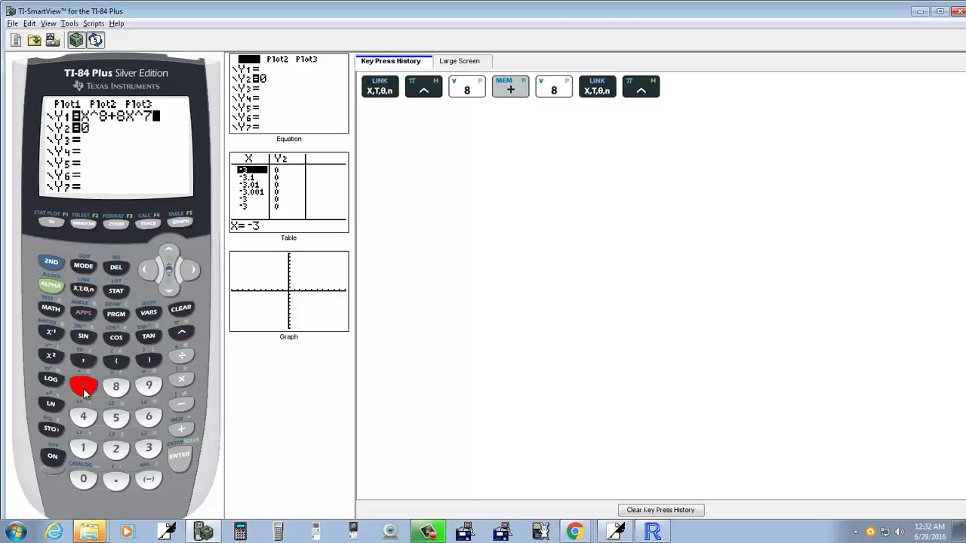
Extend Y1 with −28X^6 and begin the −56X^ term
key(alt+Tab)
key(alt+Tab)
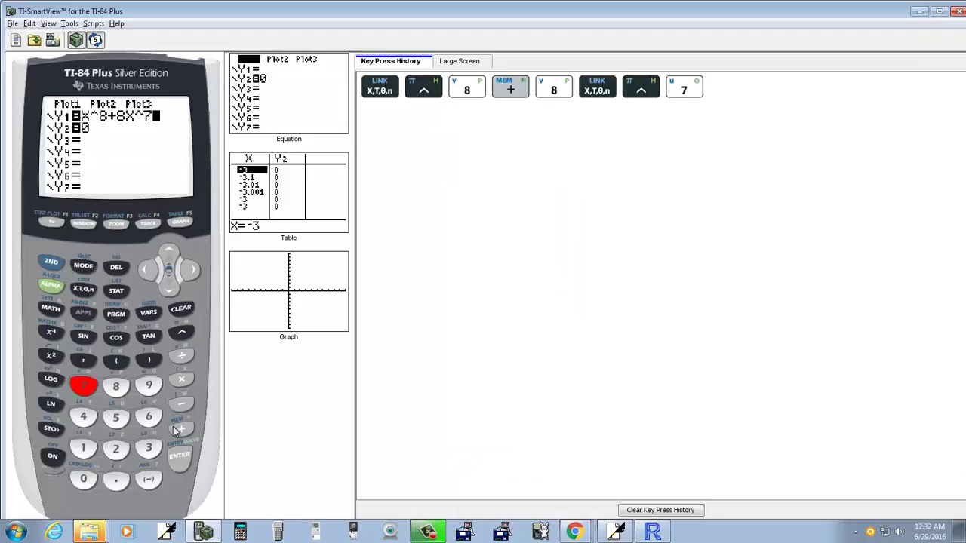
click(181, 404)
click(115, 449)
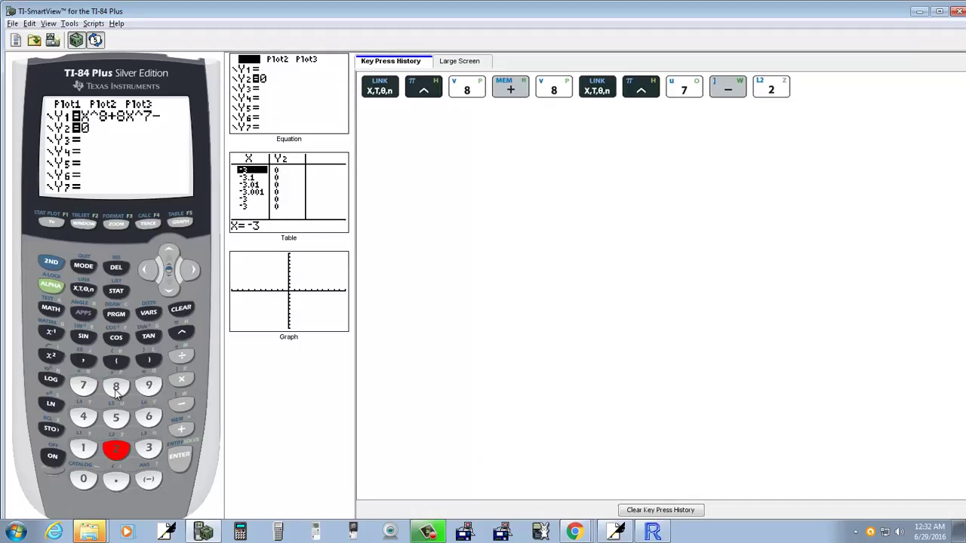
click(115, 386)
click(83, 289)
click(181, 332)
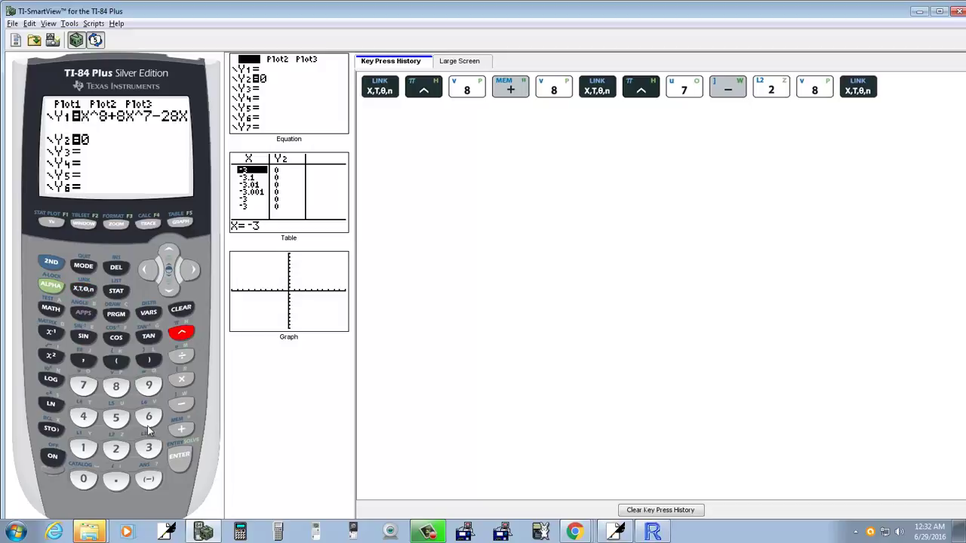
click(148, 417)
key(alt+Tab)
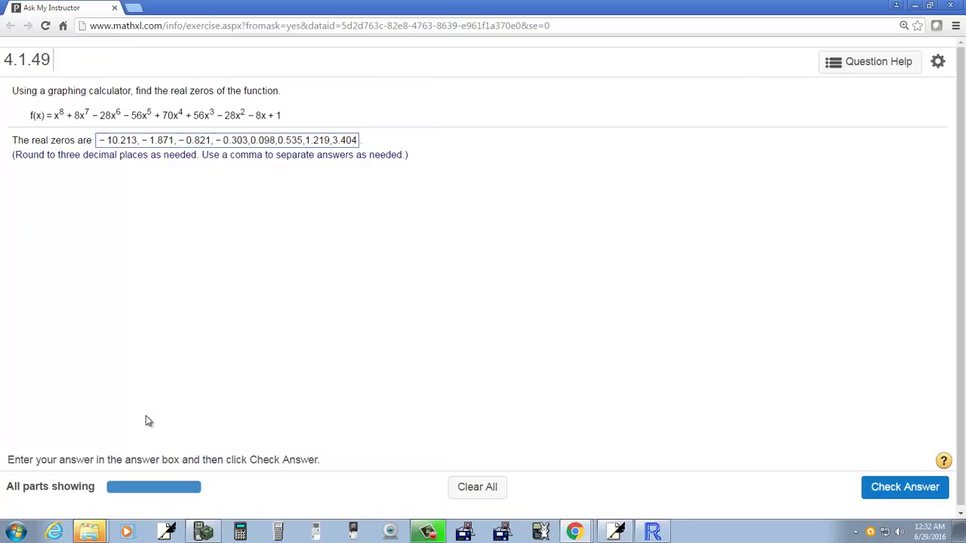
key(alt+Tab)
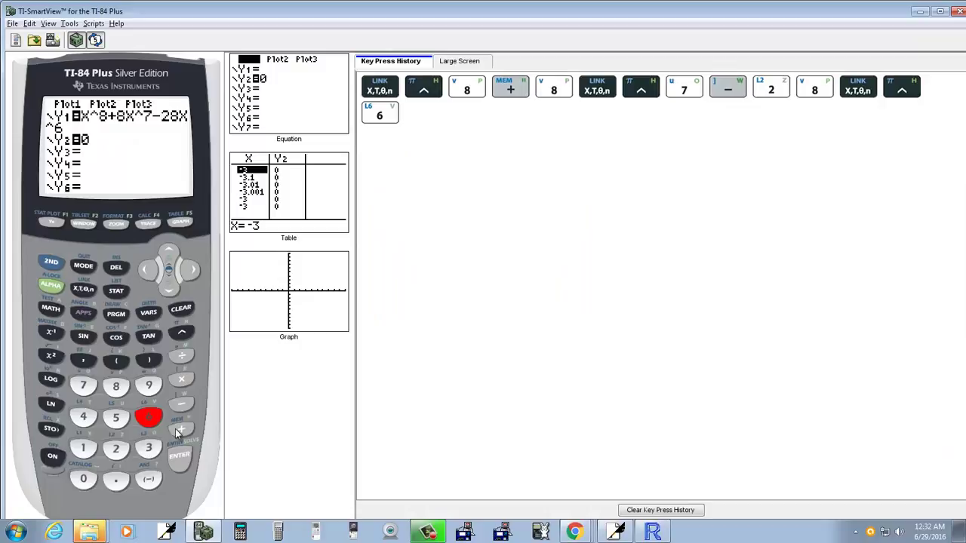
click(180, 404)
click(116, 418)
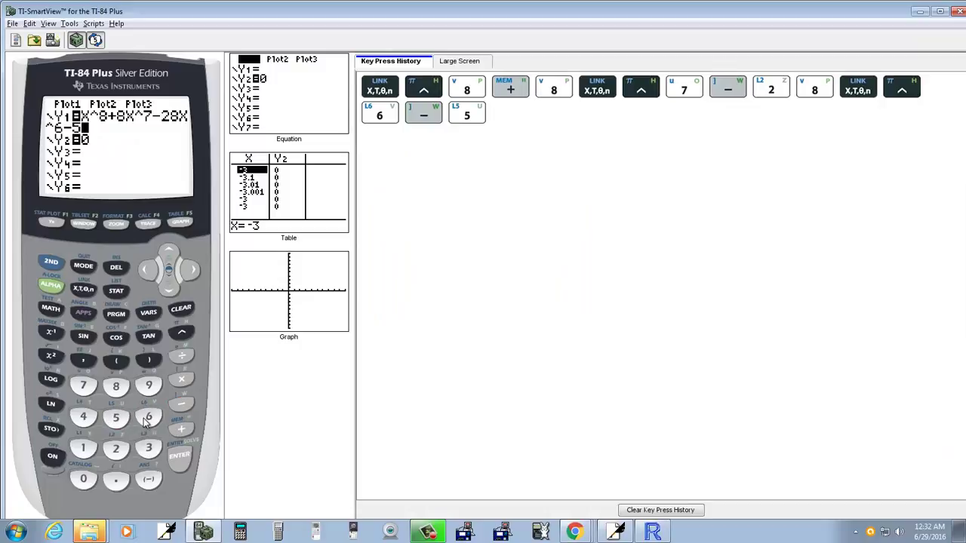
click(148, 418)
click(84, 292)
click(179, 334)
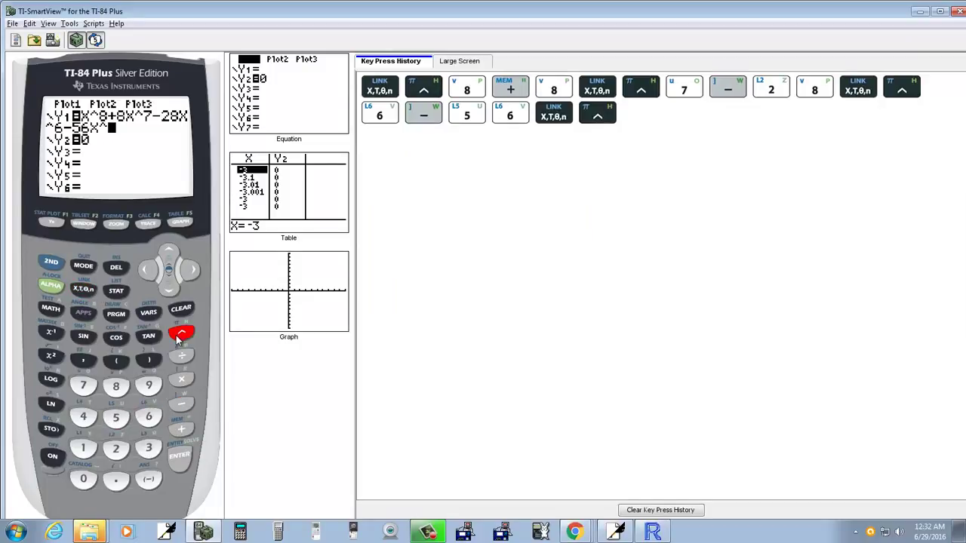
key(alt+Tab)
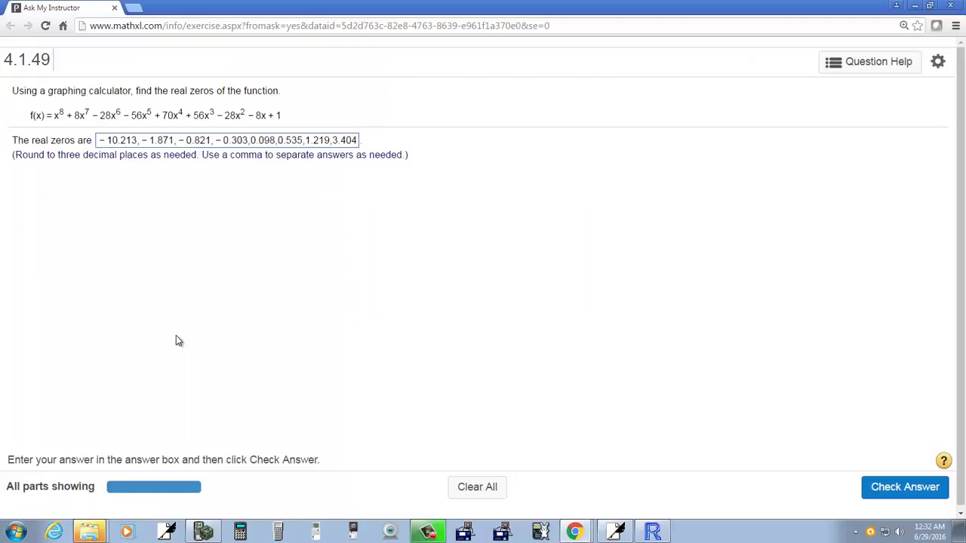
key(alt+Tab)
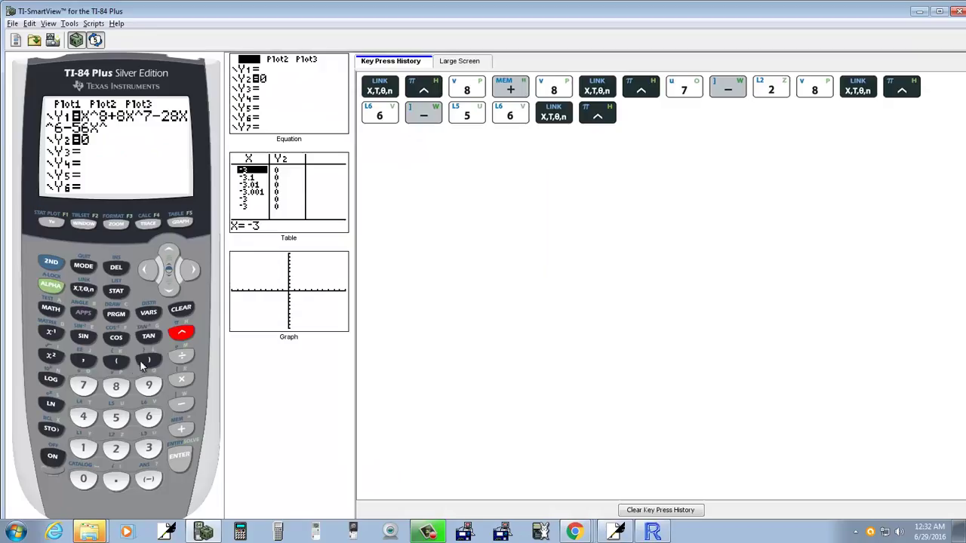
Complete −56X^5 and add the +70X^4 term to Y1
click(116, 420)
key(alt+Tab)
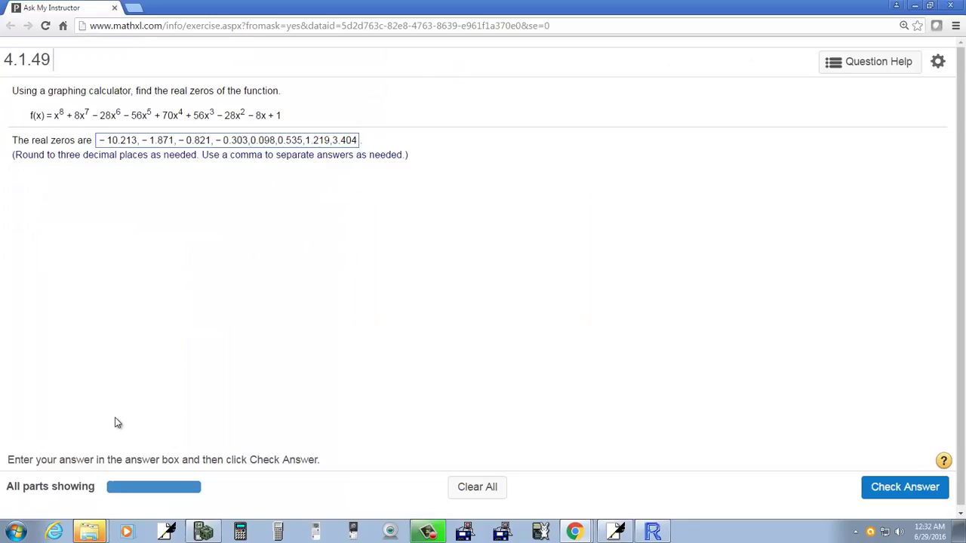
key(alt+Tab)
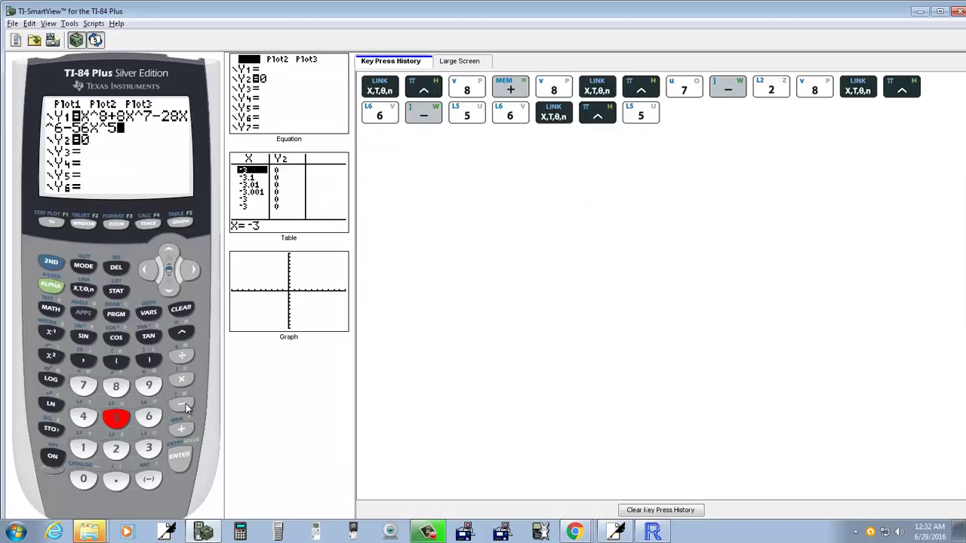
click(181, 429)
click(83, 386)
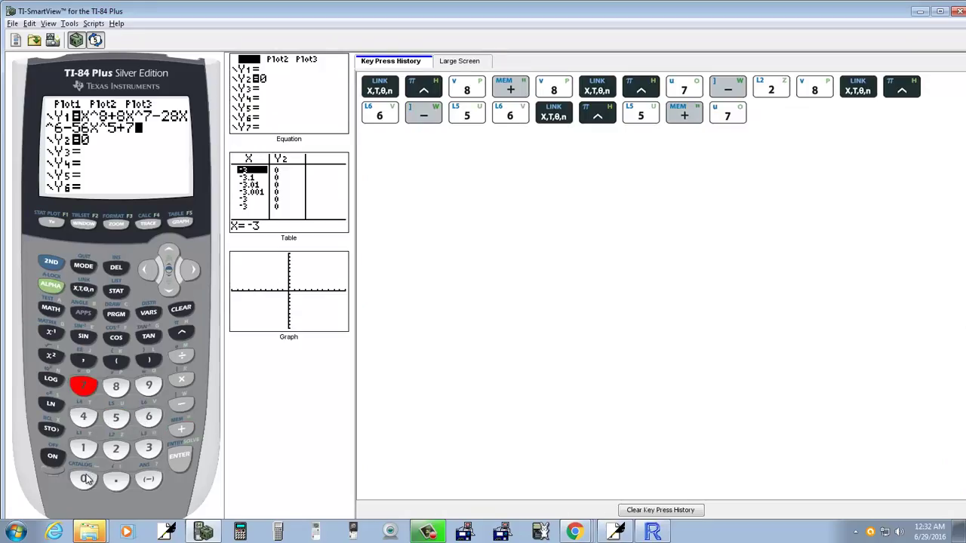
click(85, 478)
click(84, 291)
click(182, 333)
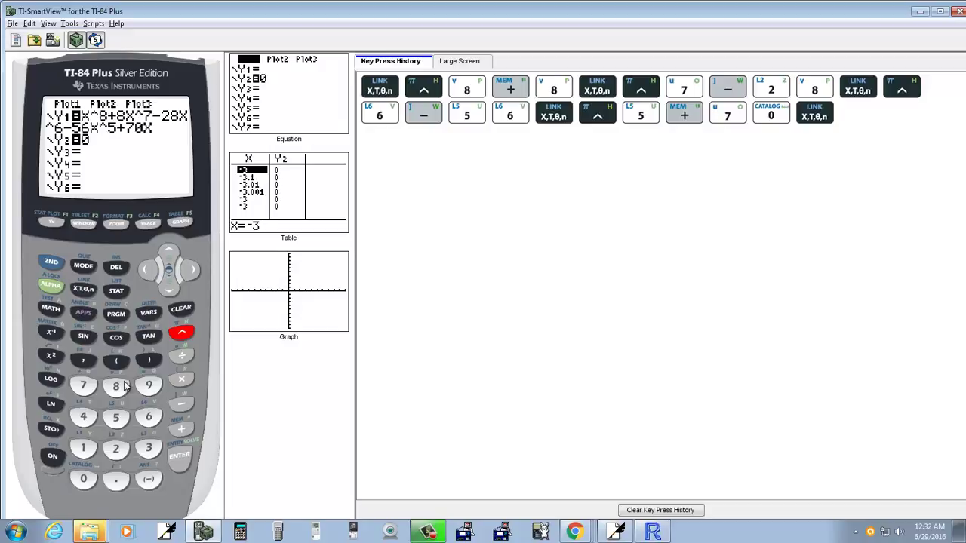
click(87, 418)
key(alt+Tab)
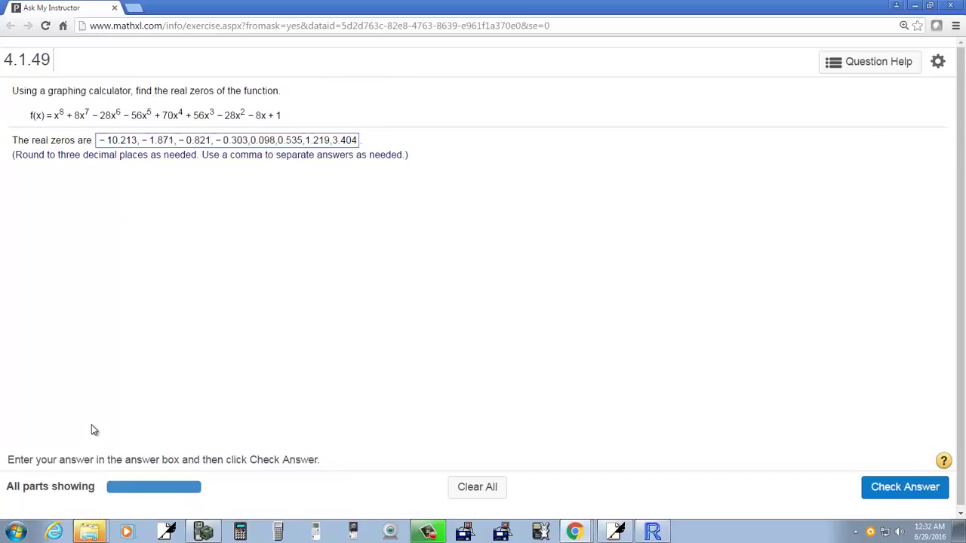
key(alt+Tab)
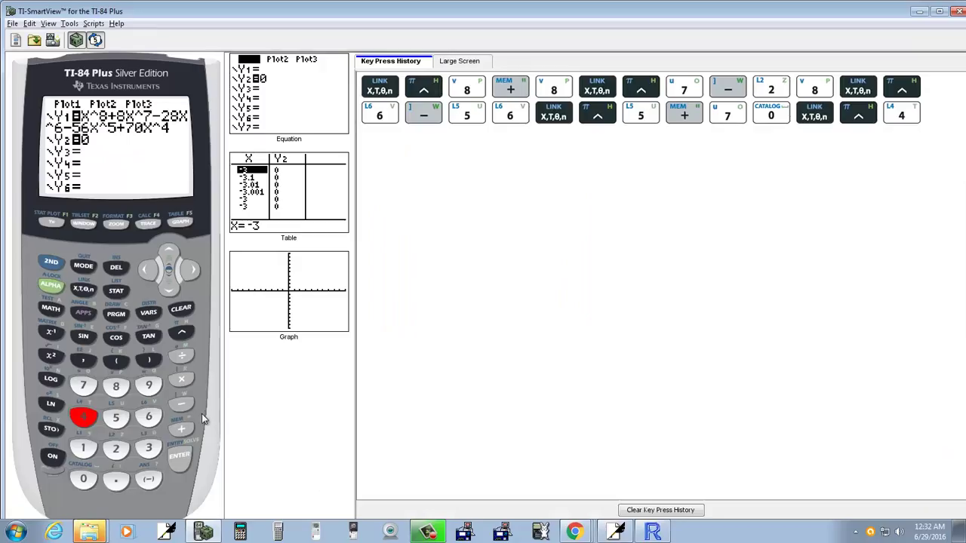
Add the +56X^3 and −28X² terms to Y1
click(182, 429)
click(116, 418)
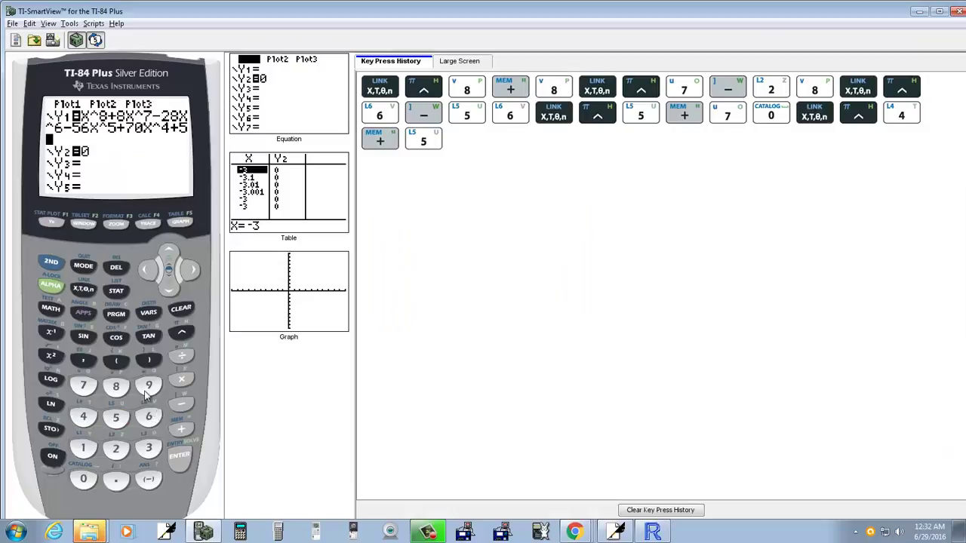
click(149, 417)
click(83, 287)
click(181, 332)
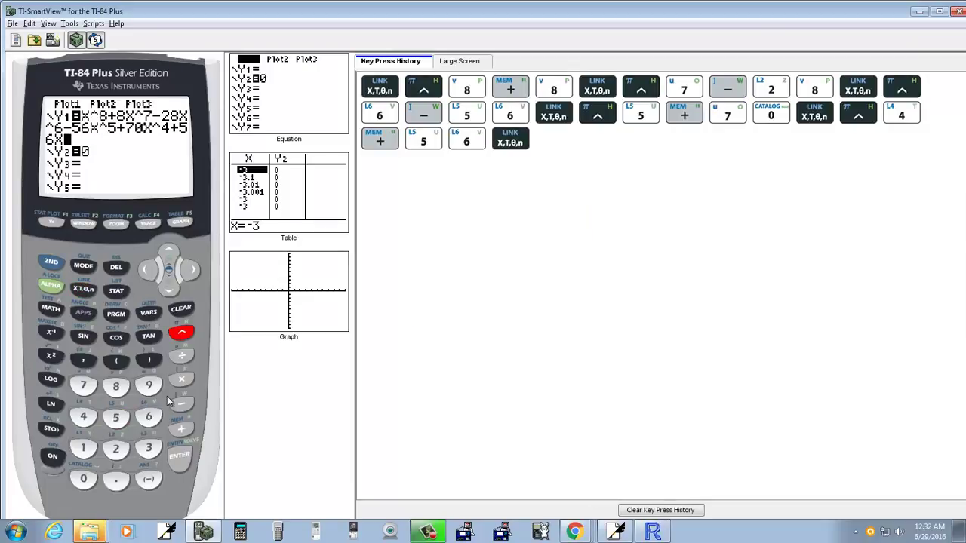
click(148, 448)
key(alt+Tab)
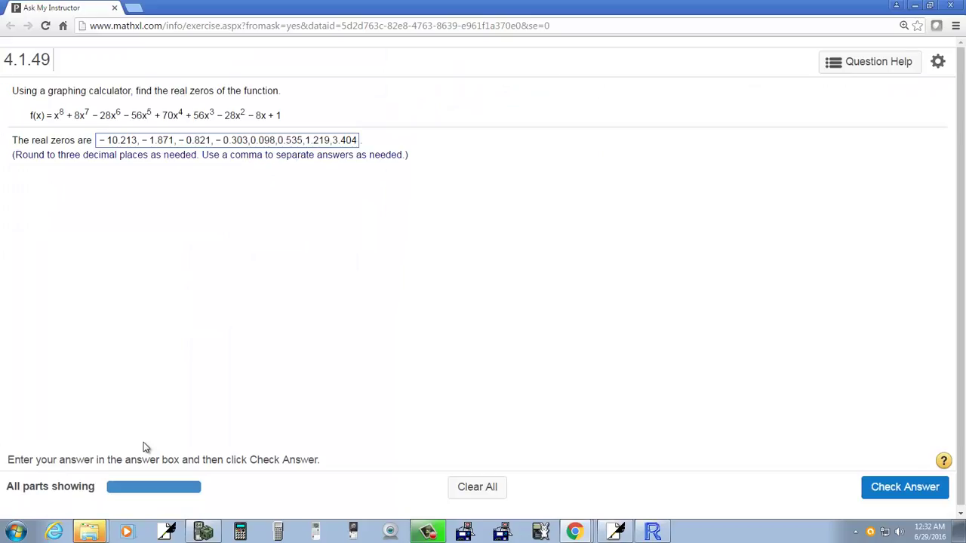
key(alt+Tab)
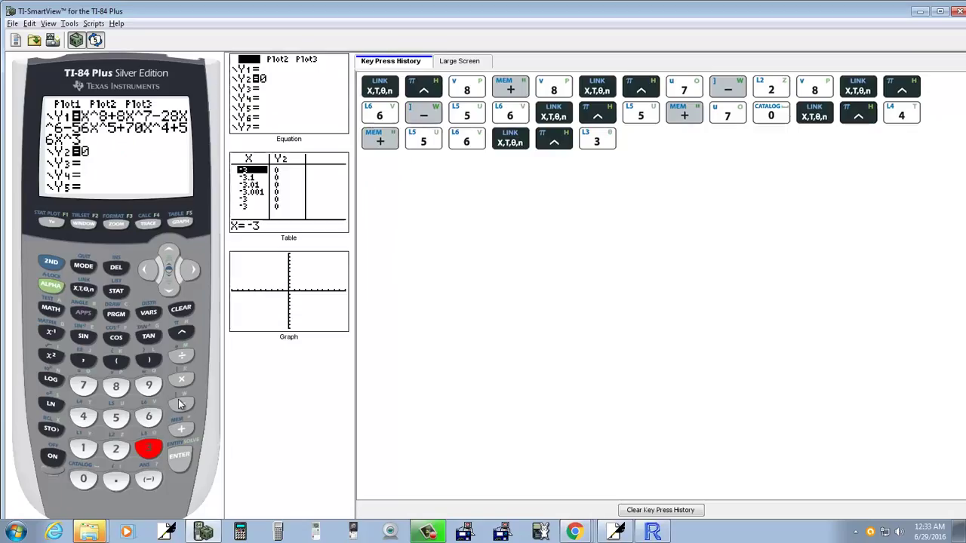
click(181, 404)
click(116, 448)
click(115, 386)
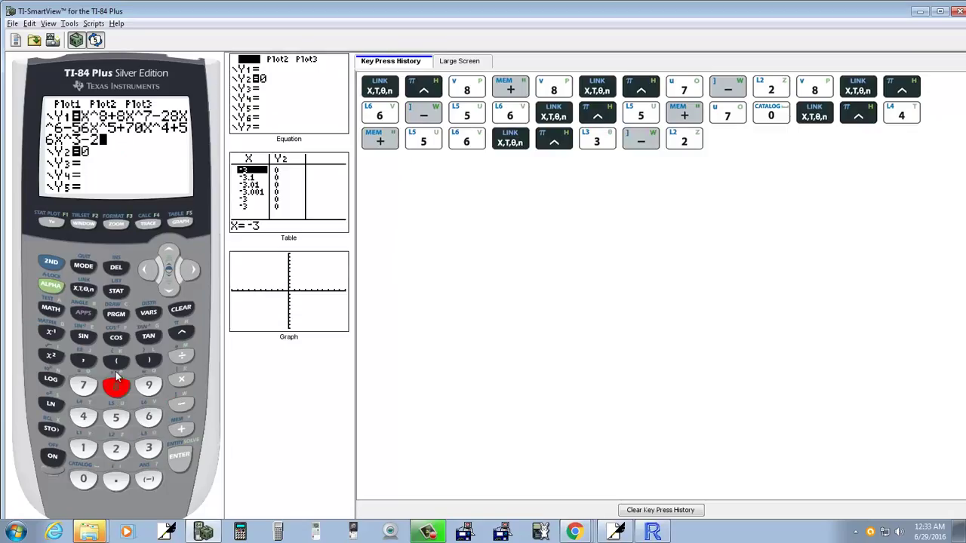
click(83, 289)
click(49, 357)
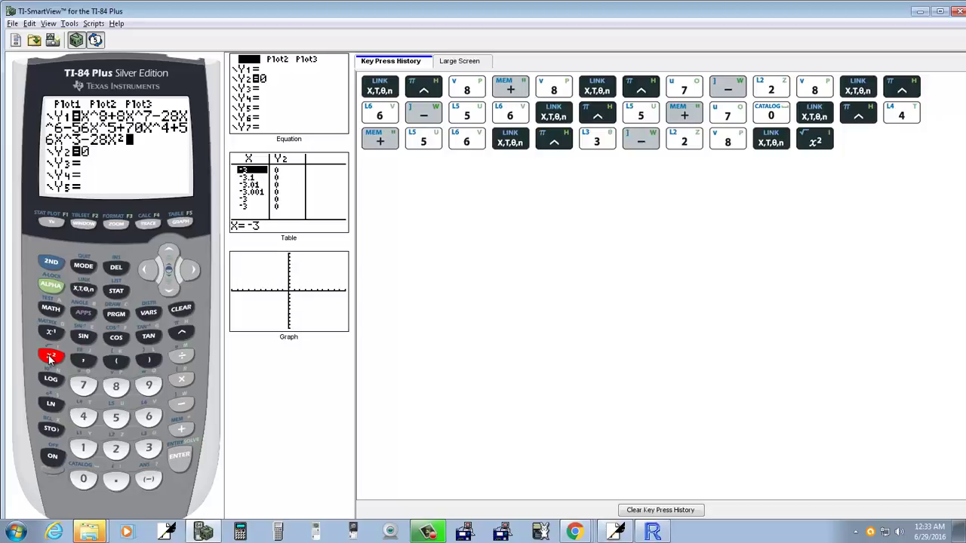
Finish Y1 with the −8X and +1 terms
key(alt+Tab)
key(alt+Tab)
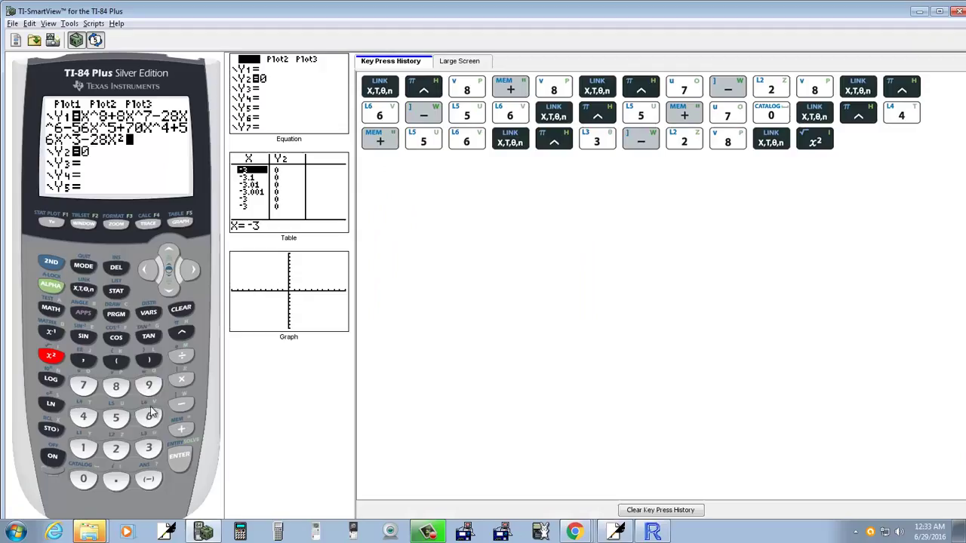
click(181, 406)
click(119, 391)
click(85, 297)
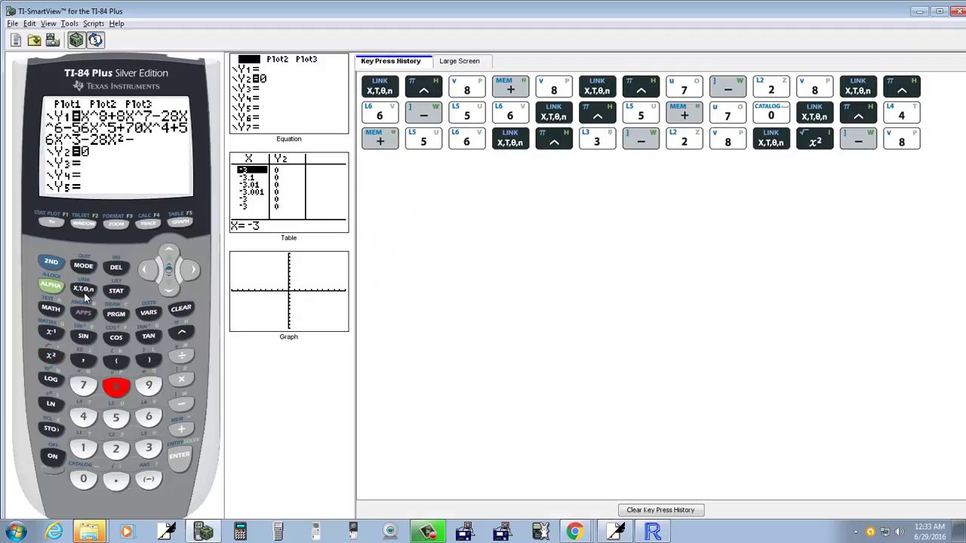
key(alt+Tab)
key(alt+Tab)
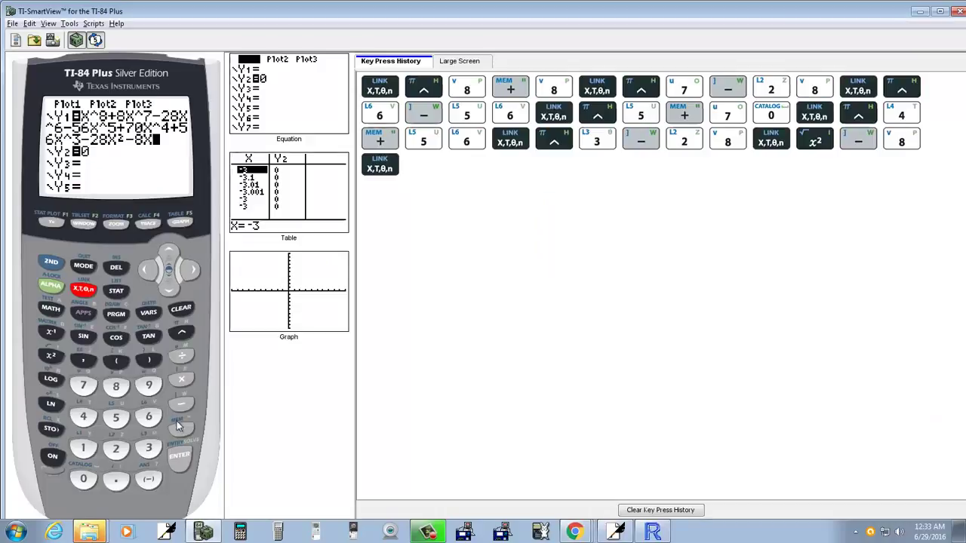
click(181, 429)
click(83, 449)
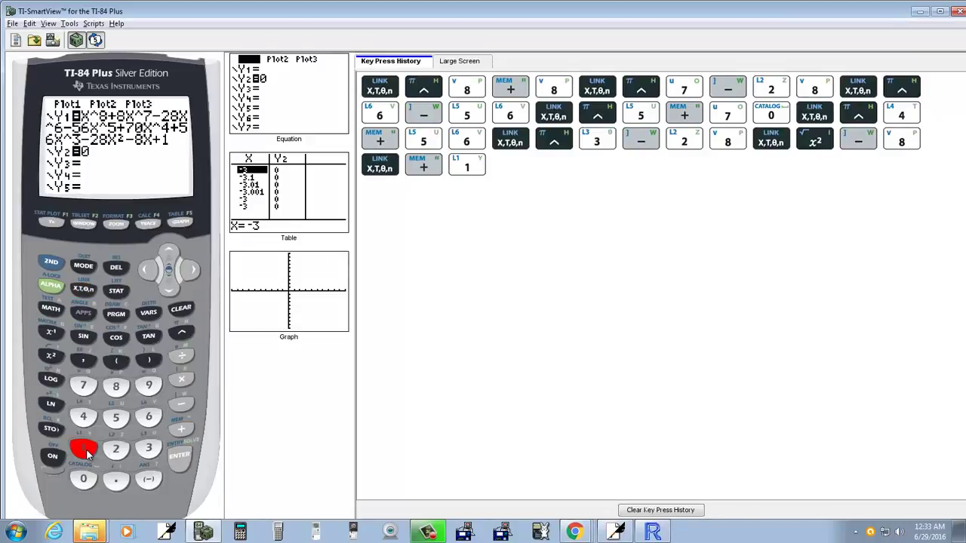
key(alt+Tab)
key(alt+Tab)
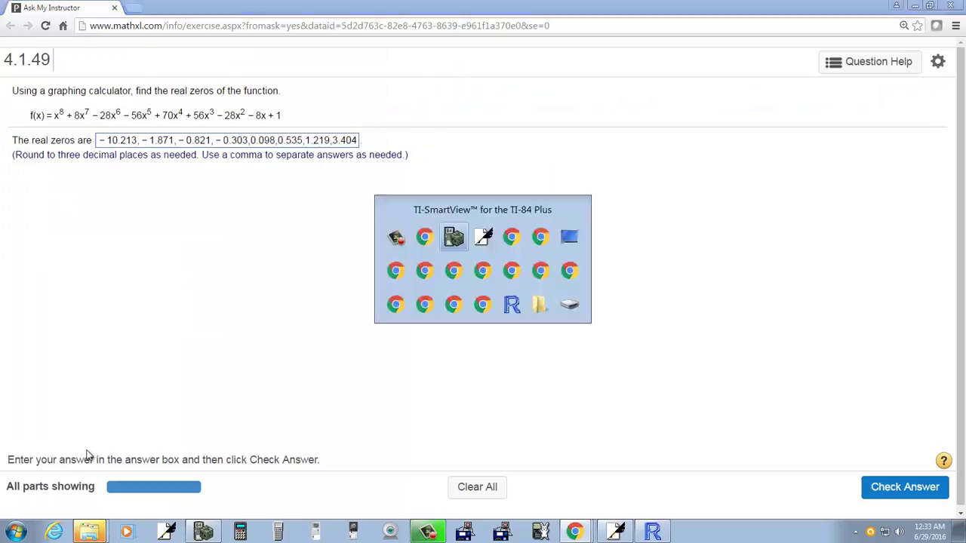
key(alt+Tab)
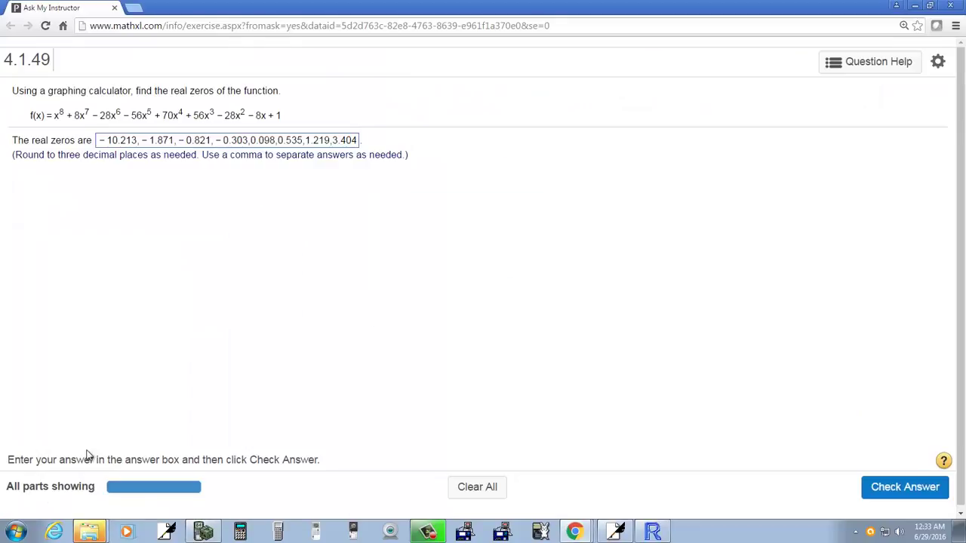
key(alt+Tab)
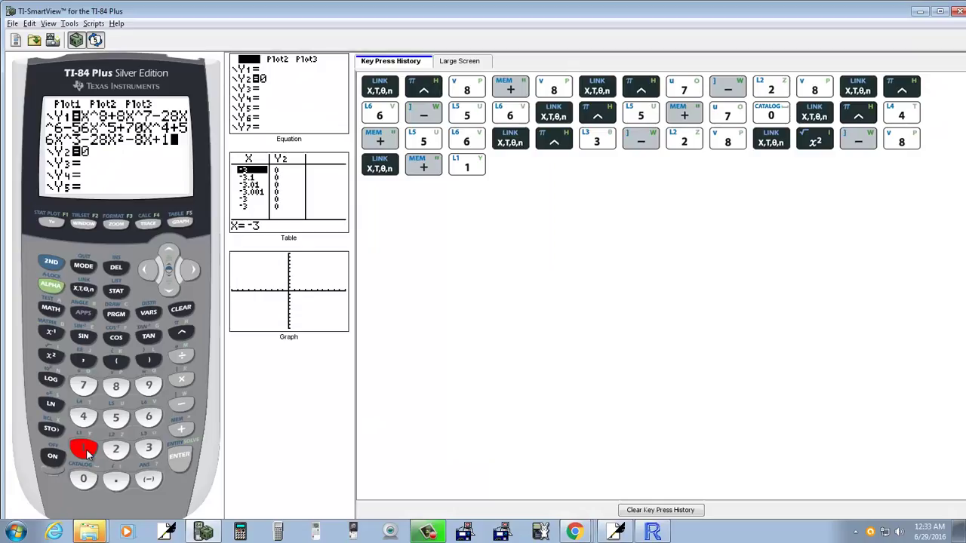
key(alt+Tab)
key(alt+Tab)
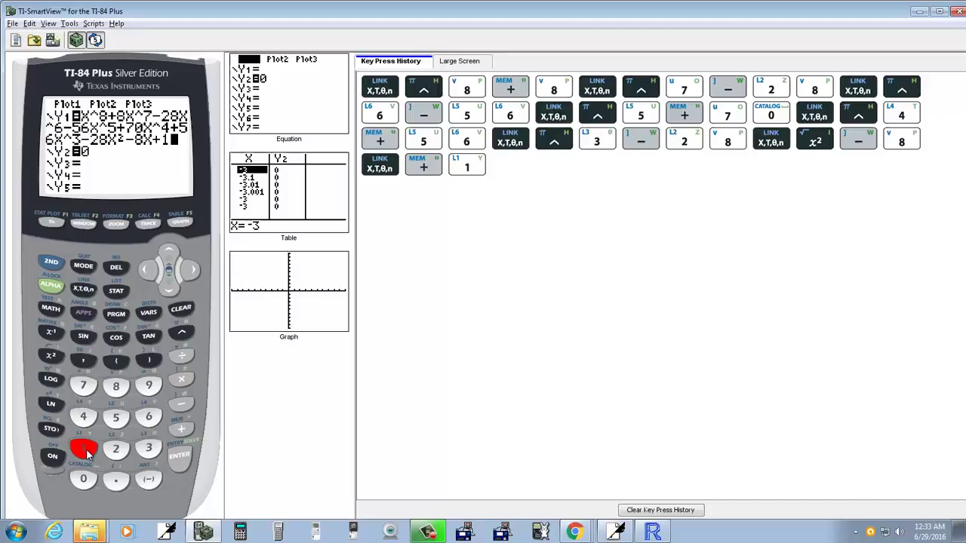
key(alt+Tab)
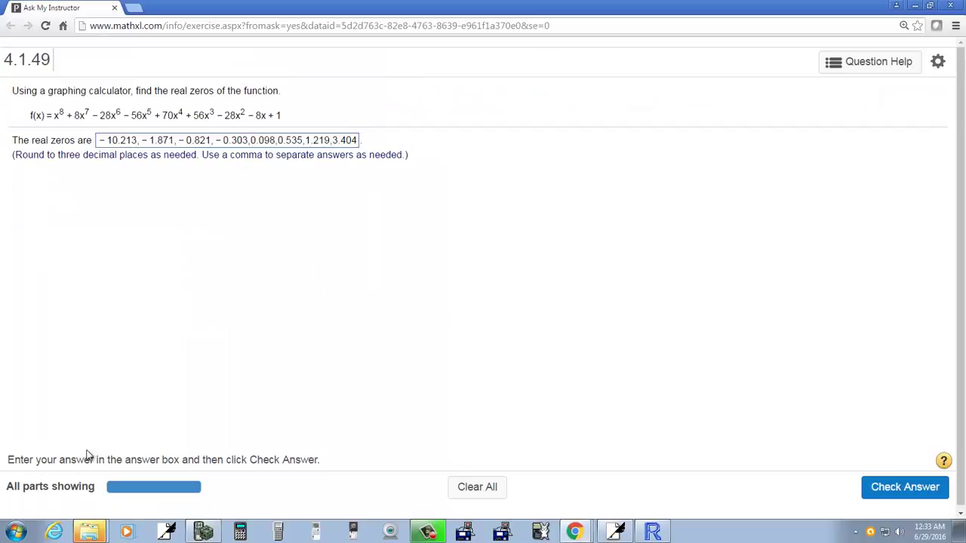
key(alt+Tab)
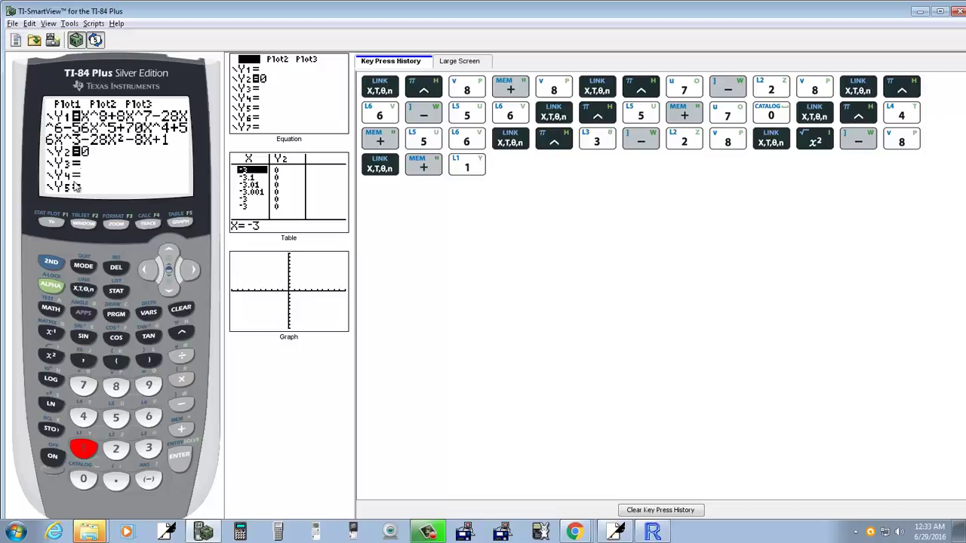
Choose intersect from the CALCULATE menu, bringing up the graph of Y1
click(51, 261)
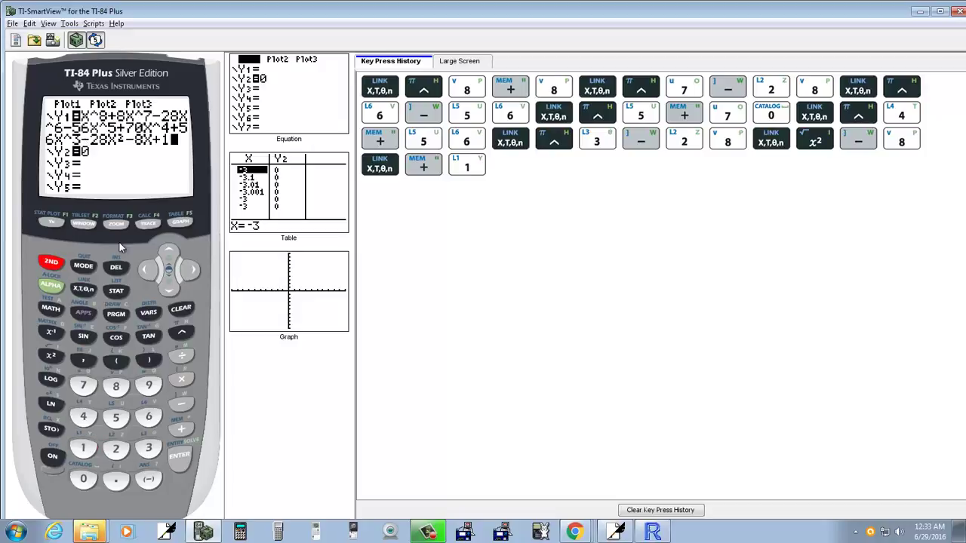
click(148, 223)
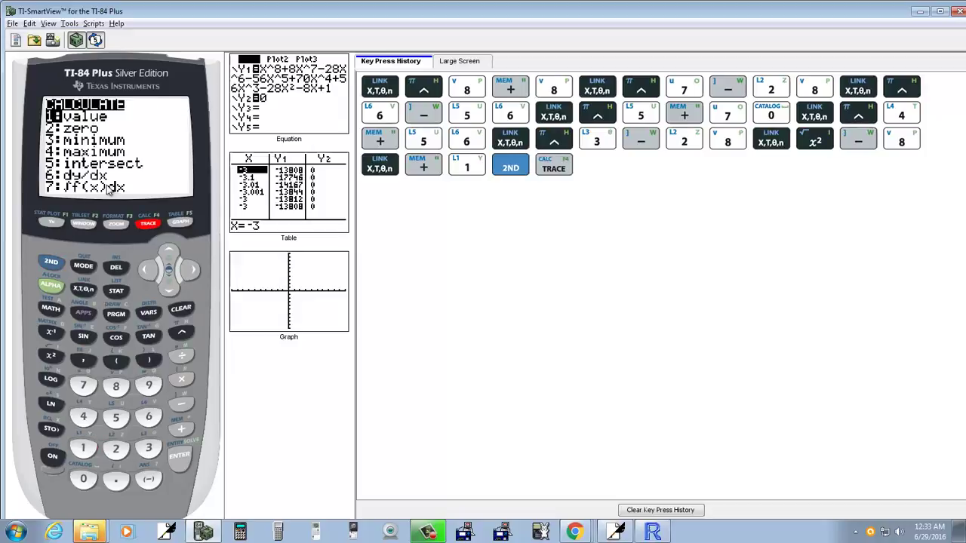
click(116, 419)
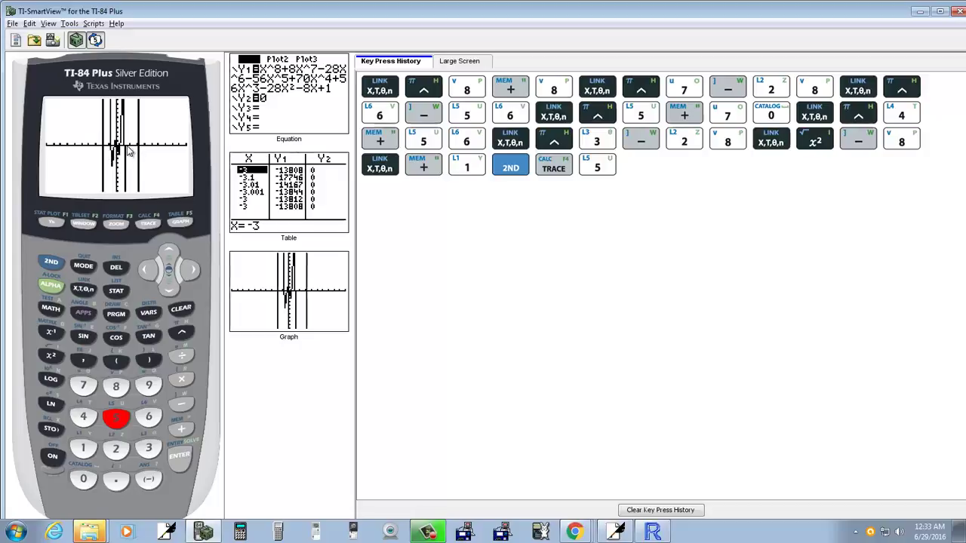
Start a ZBox and fix its first corner near x=−2.77, y=1.94
click(118, 225)
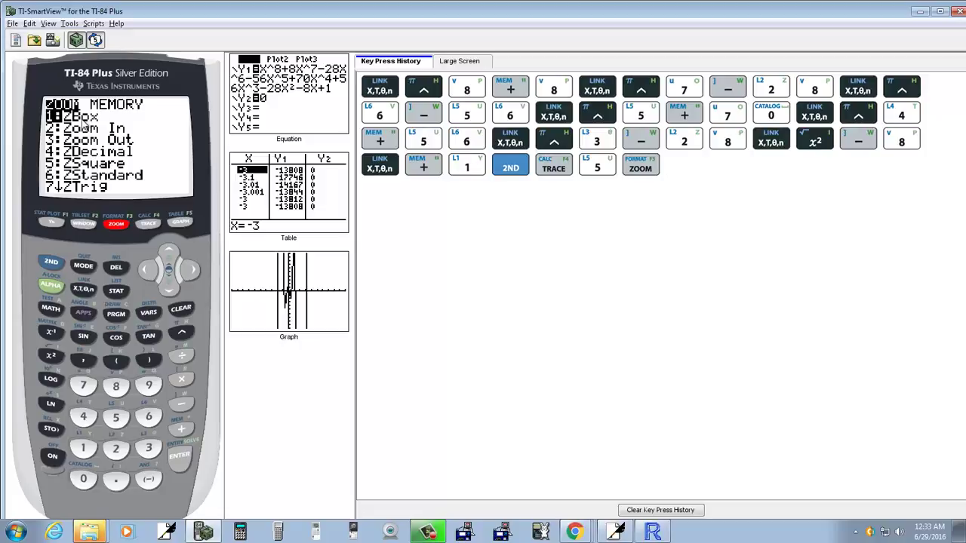
click(181, 452)
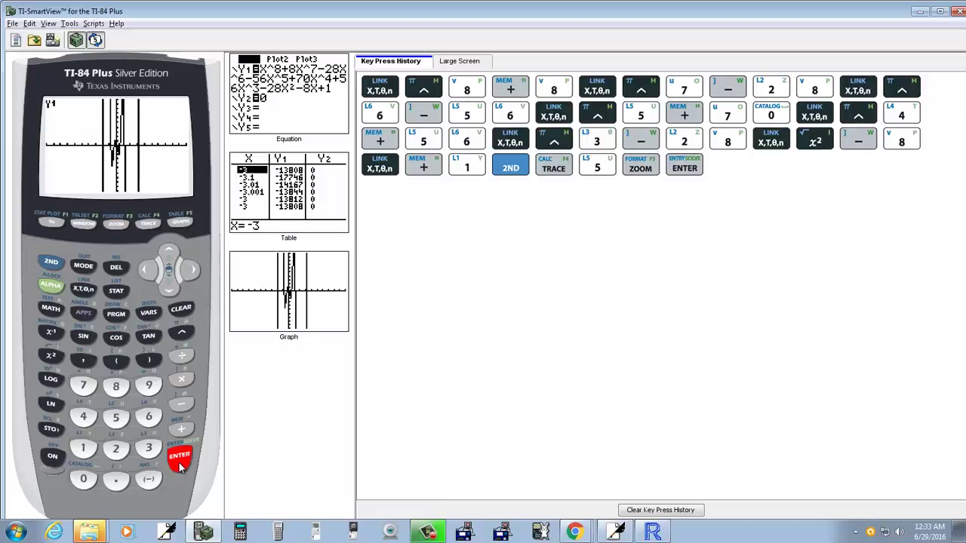
click(168, 255)
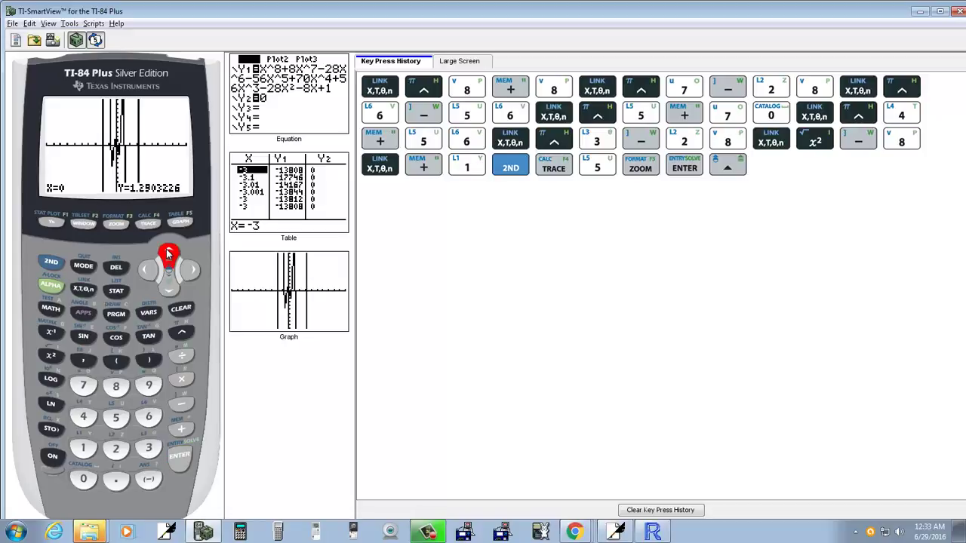
click(167, 254)
click(167, 254)
click(168, 255)
click(147, 268)
click(148, 269)
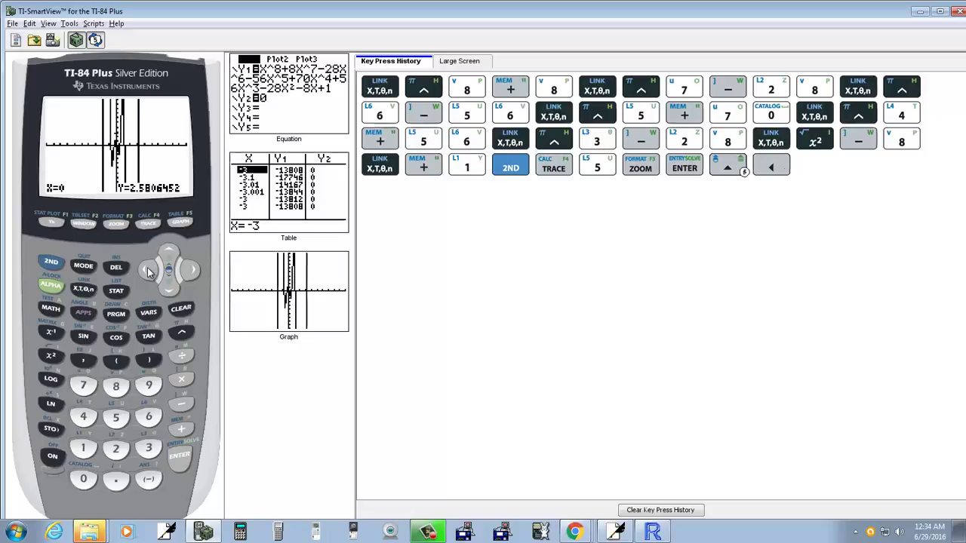
click(147, 269)
click(147, 268)
click(147, 269)
click(147, 268)
click(147, 268)
click(147, 269)
click(147, 269)
click(147, 269)
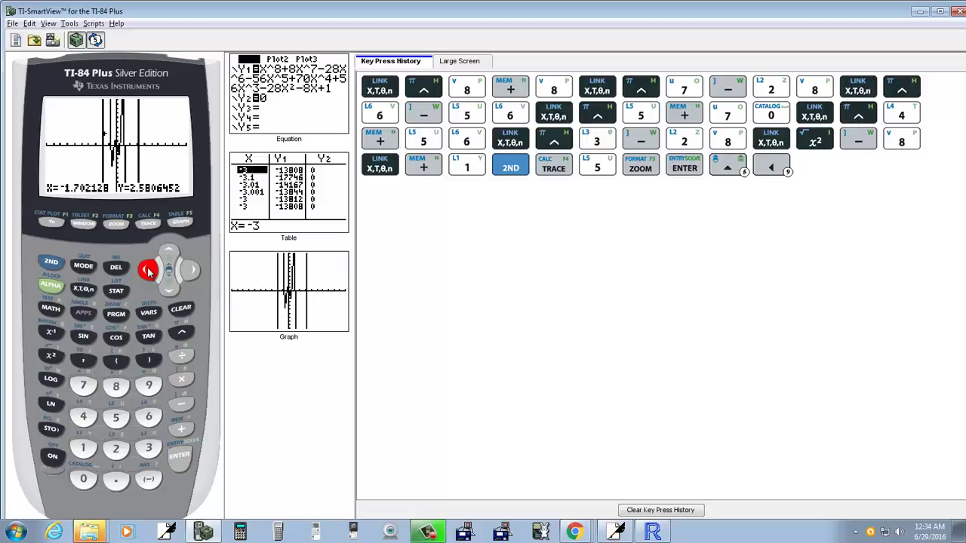
click(148, 268)
click(147, 269)
click(148, 269)
click(148, 269)
click(173, 289)
click(173, 289)
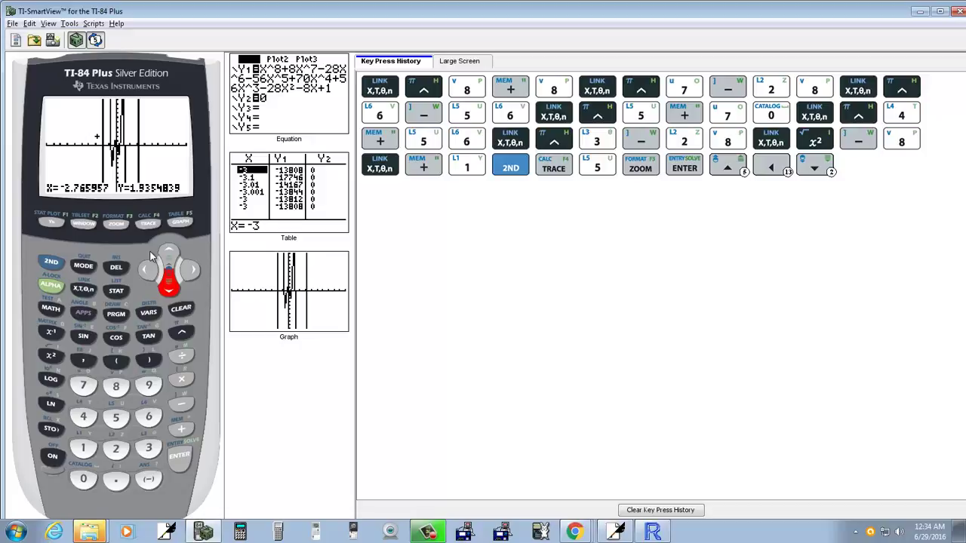
click(179, 460)
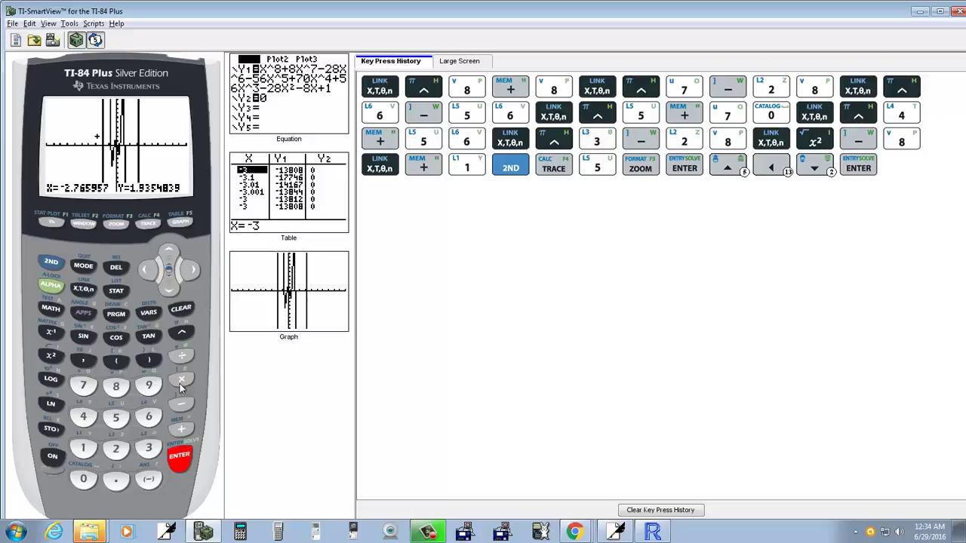
Drag the box's opposite corner to about X=4.2553192, Y=−1.290323
click(170, 291)
click(170, 290)
click(172, 296)
click(172, 297)
click(171, 297)
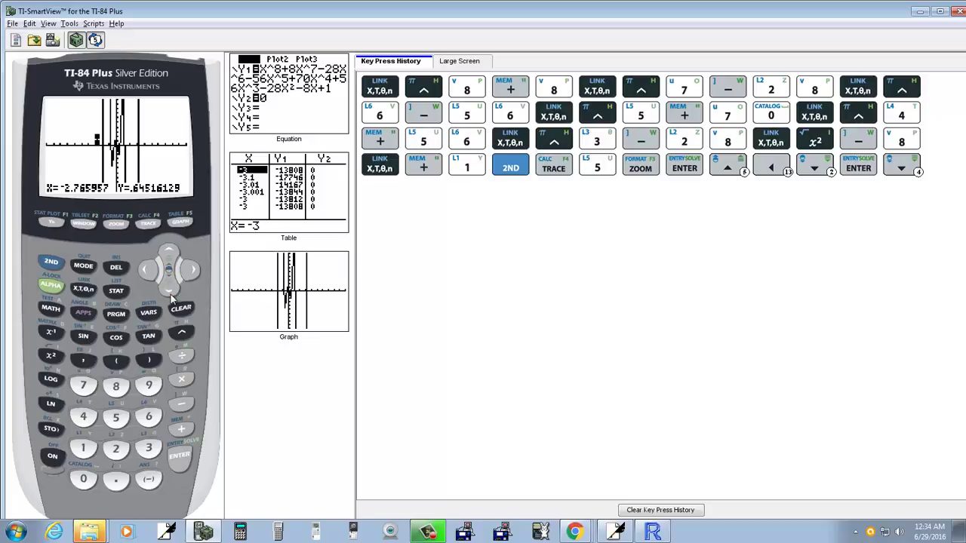
click(171, 296)
click(171, 296)
click(171, 297)
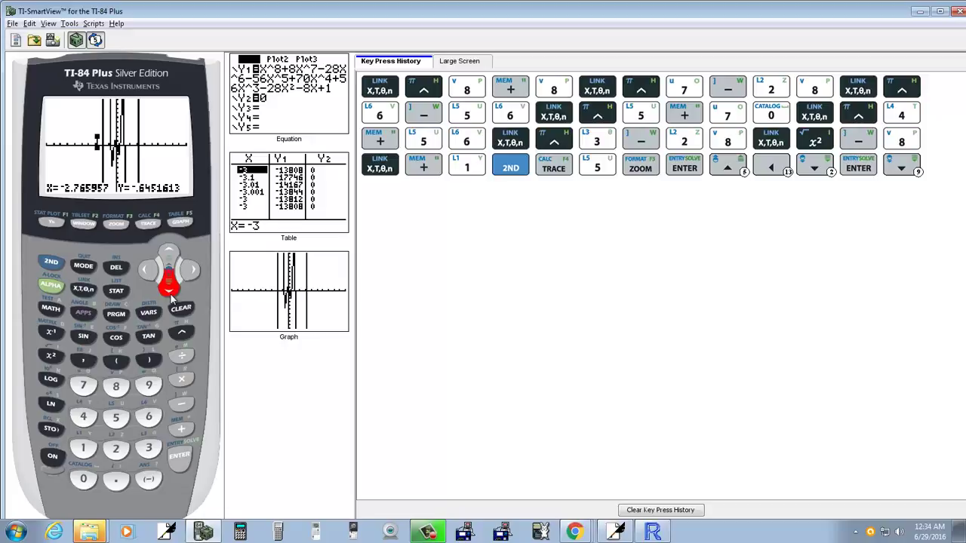
click(171, 297)
click(195, 272)
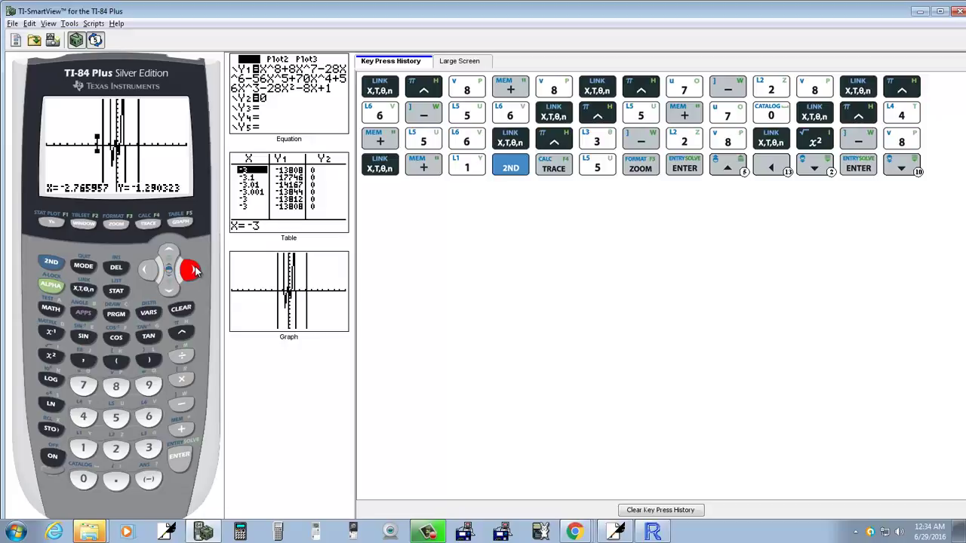
click(195, 272)
click(195, 272)
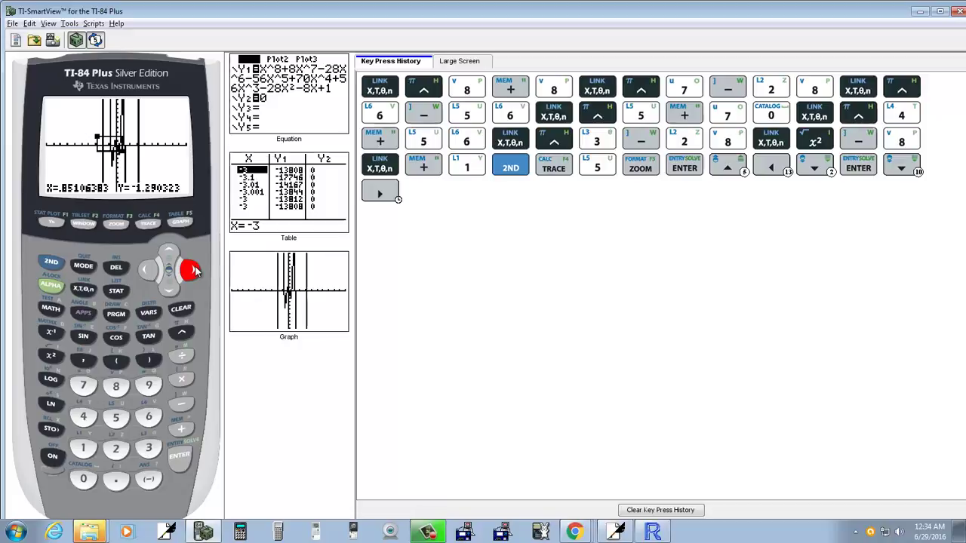
click(195, 272)
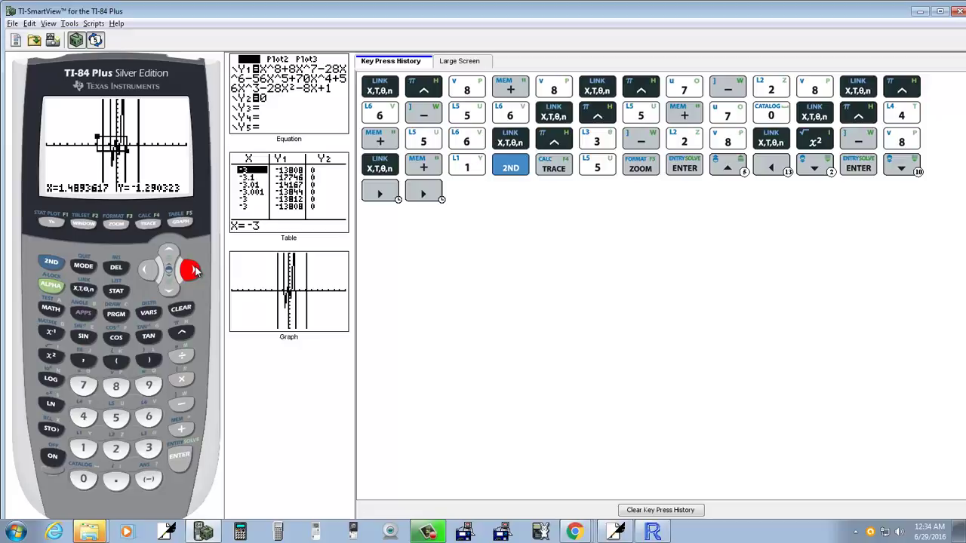
click(195, 271)
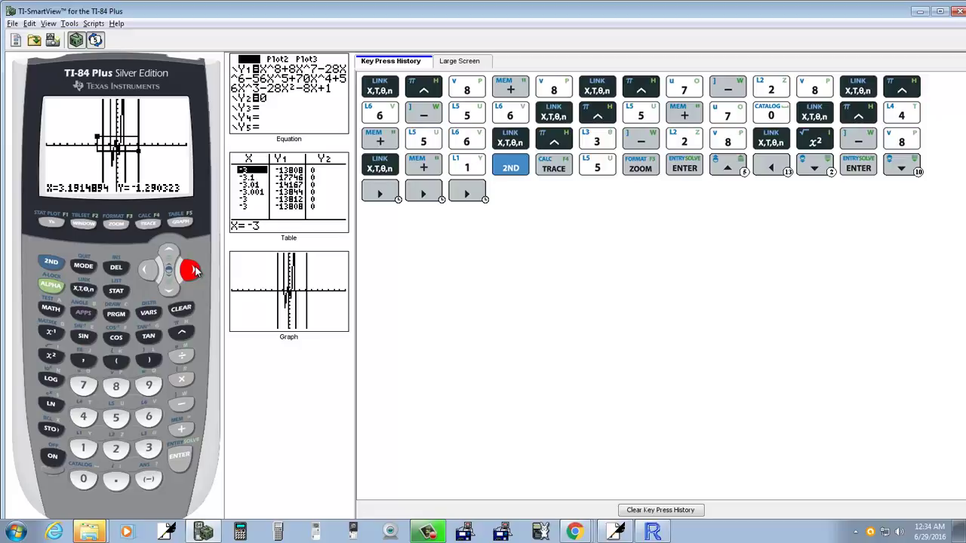
click(195, 271)
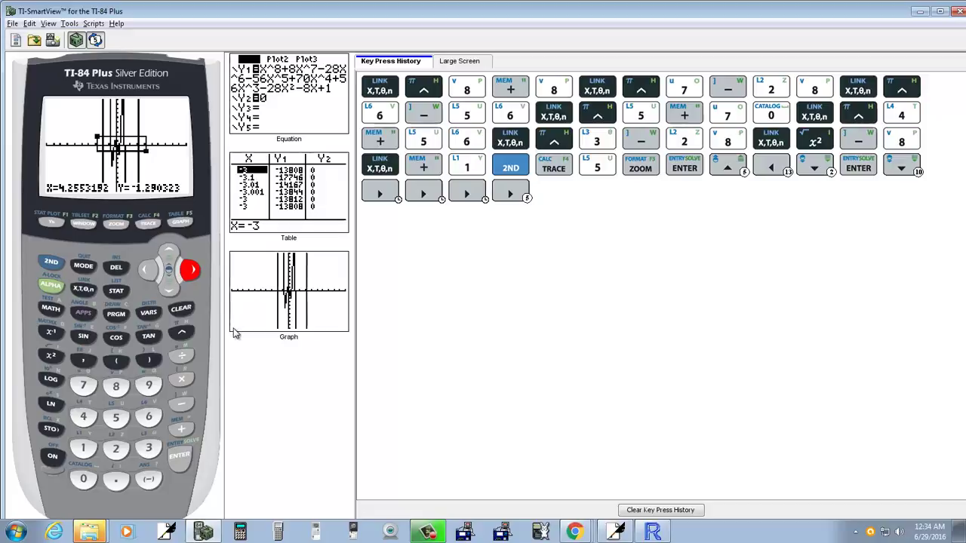
Zoom into the ZBox rectangle around the zero crossings near the origin
click(179, 457)
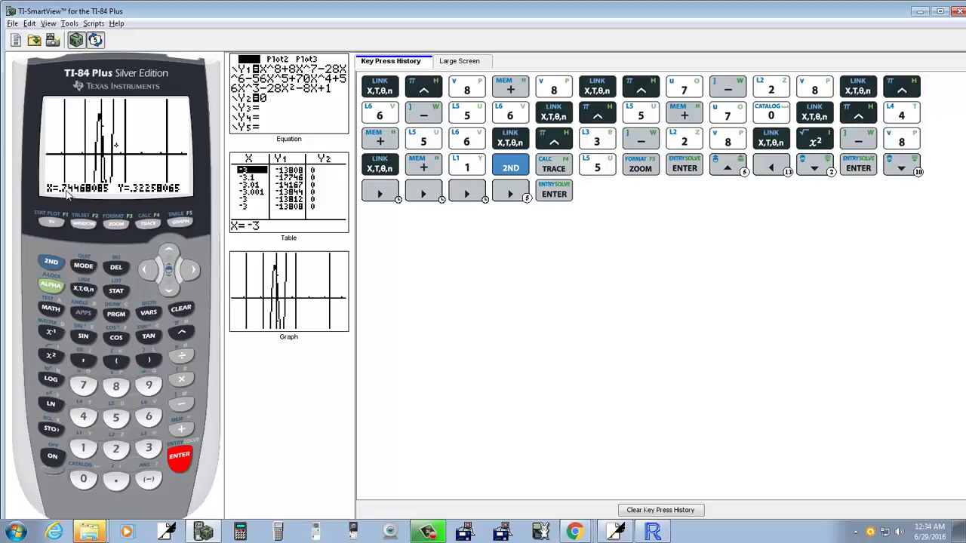
Intersect Y1 with Y2=0 using a guess near −1.87, giving X=−1.870868
click(51, 262)
click(149, 225)
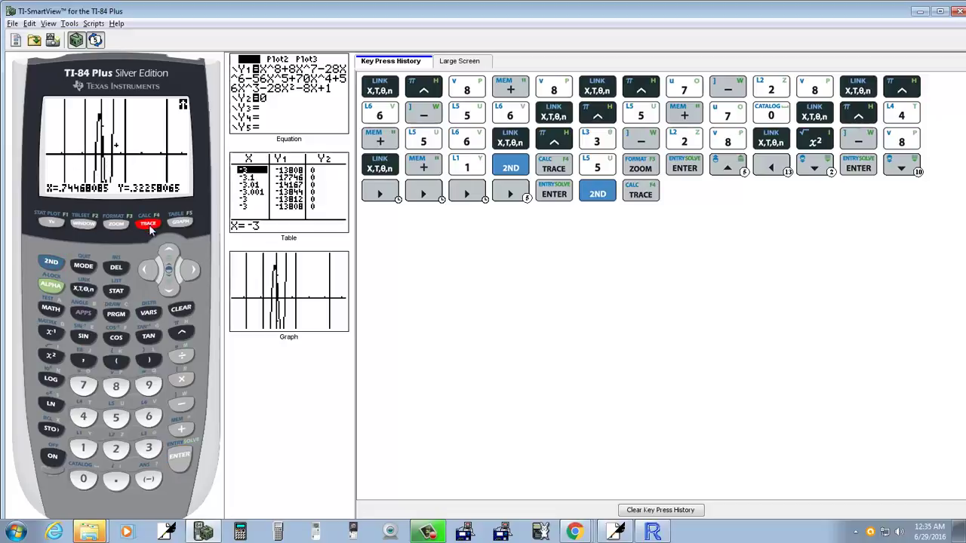
click(117, 419)
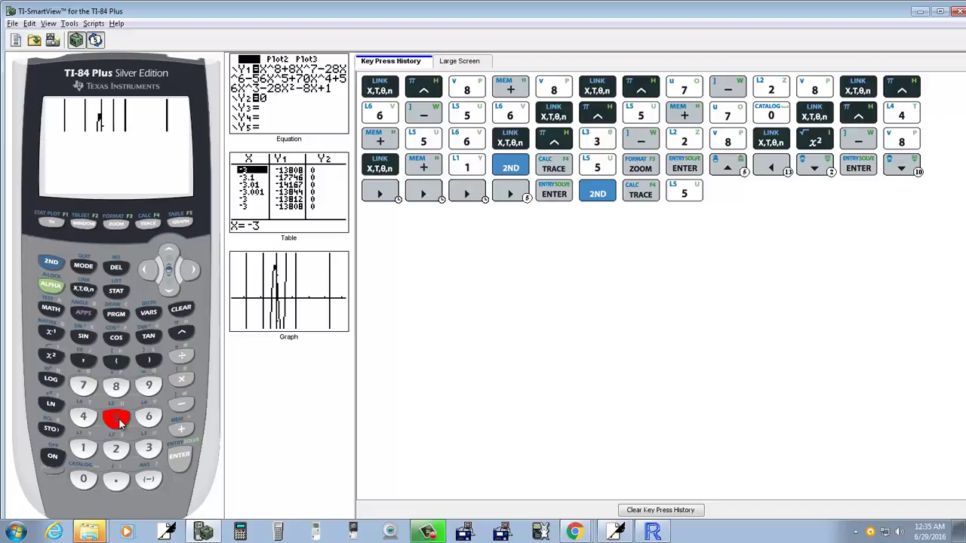
click(180, 458)
click(179, 459)
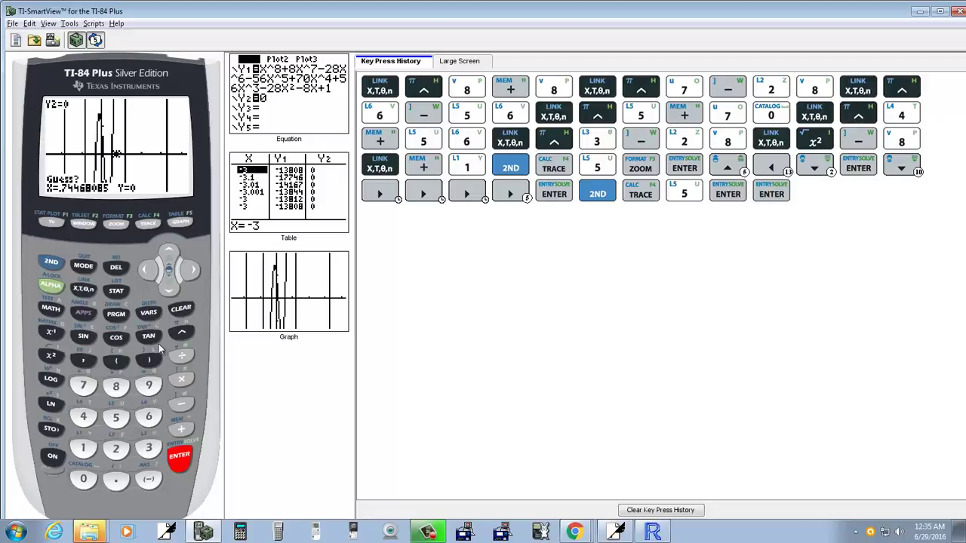
click(149, 272)
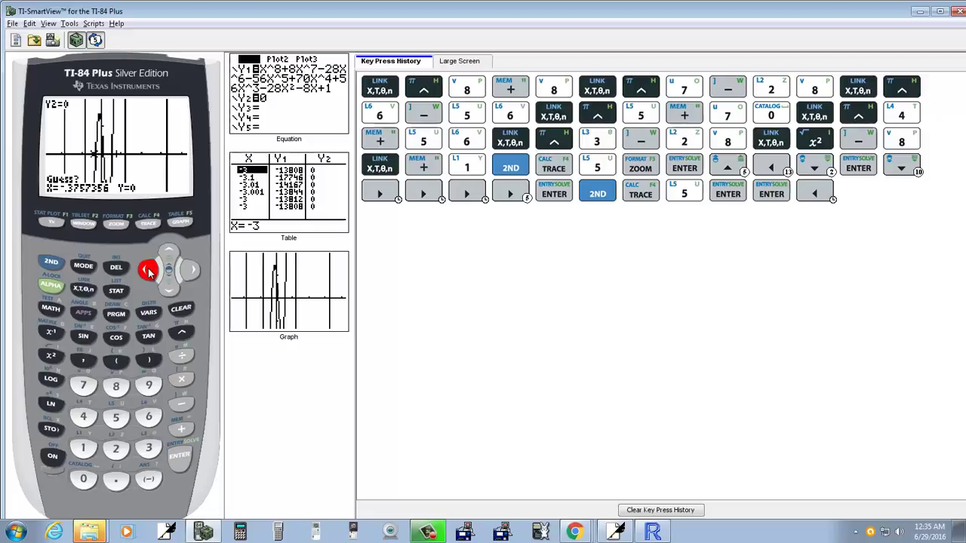
click(148, 271)
click(149, 272)
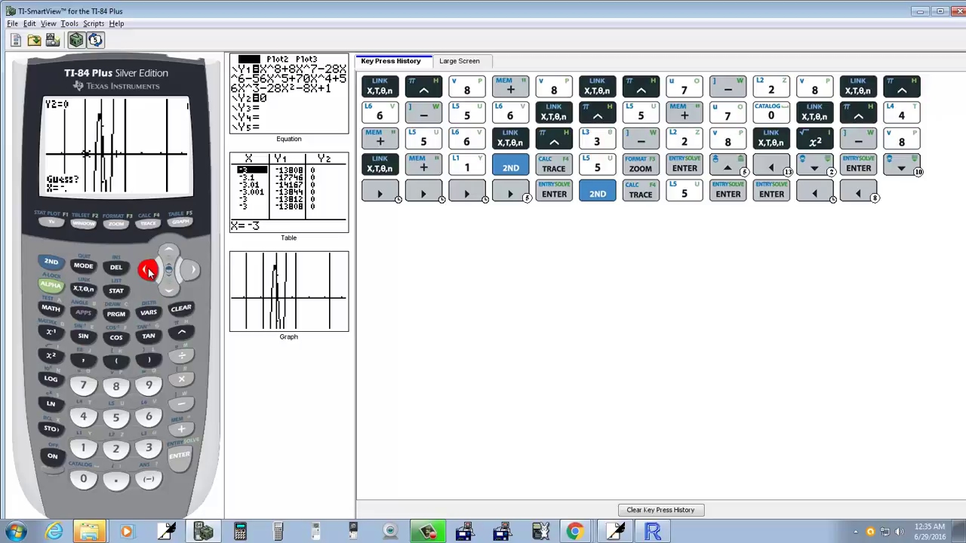
click(149, 272)
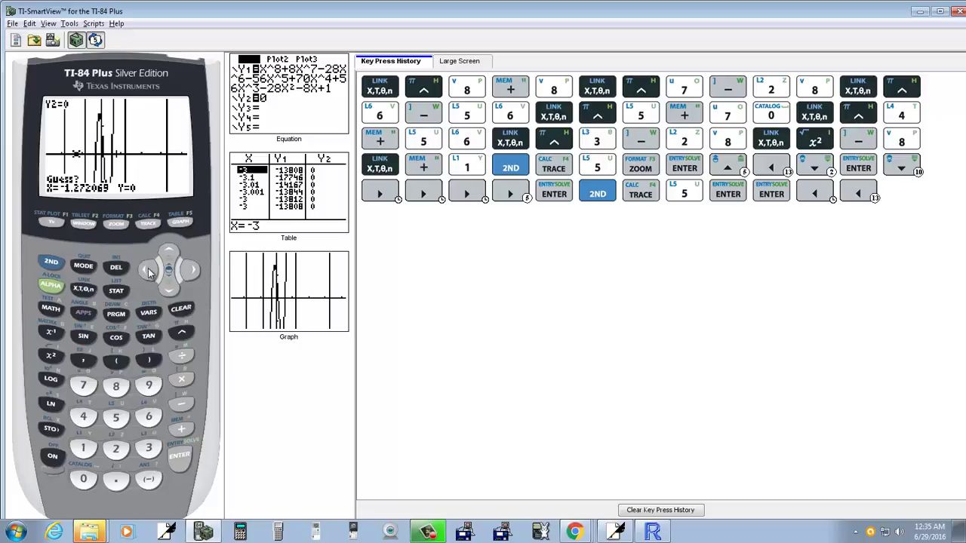
click(149, 273)
click(149, 272)
click(149, 273)
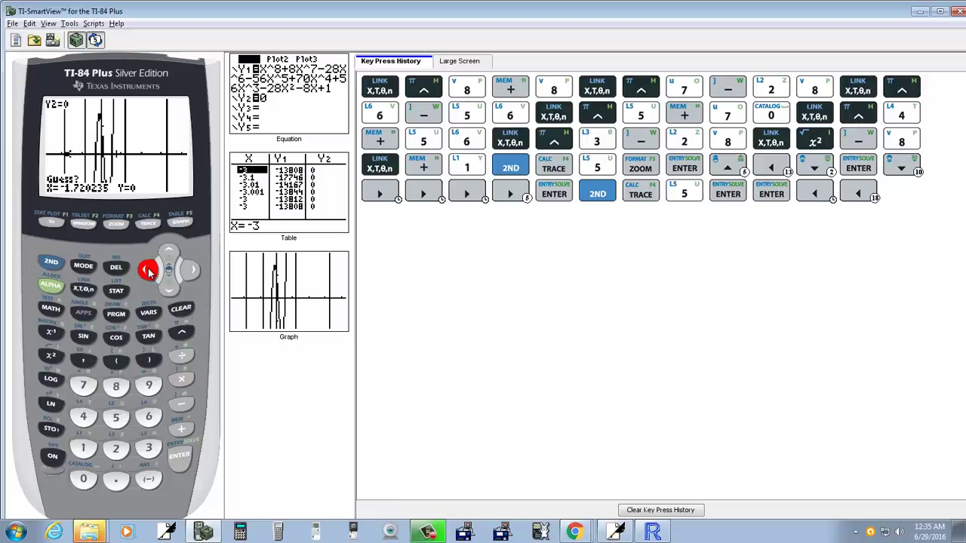
click(183, 461)
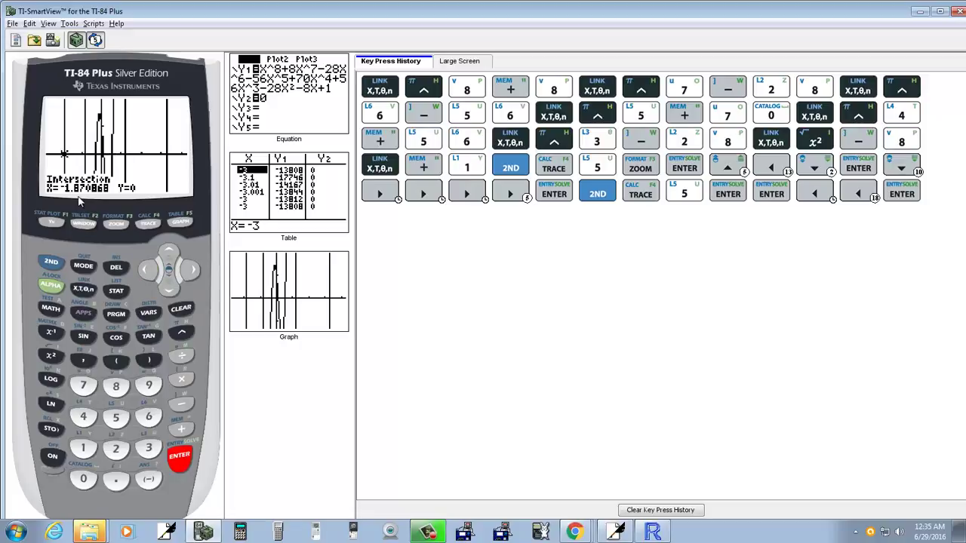
key(alt+Tab)
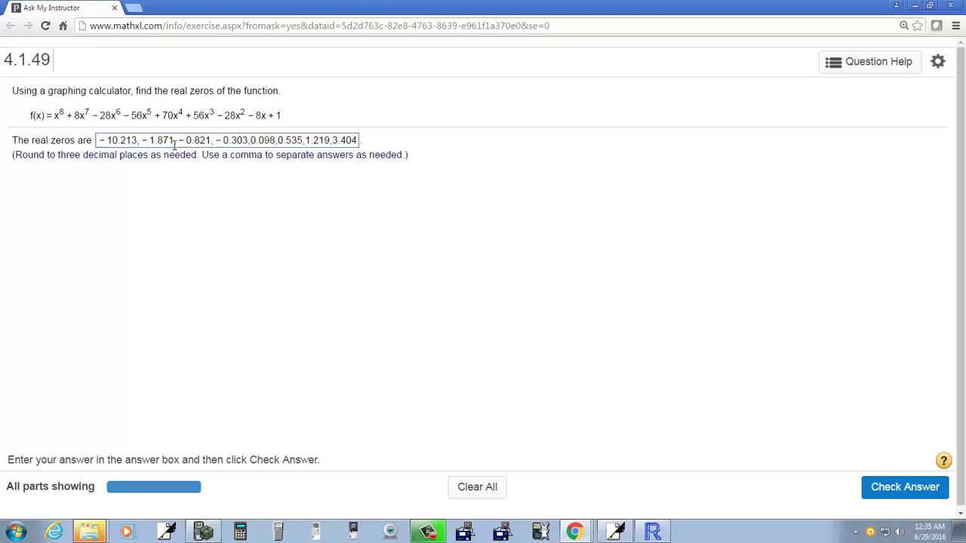
key(alt+Tab)
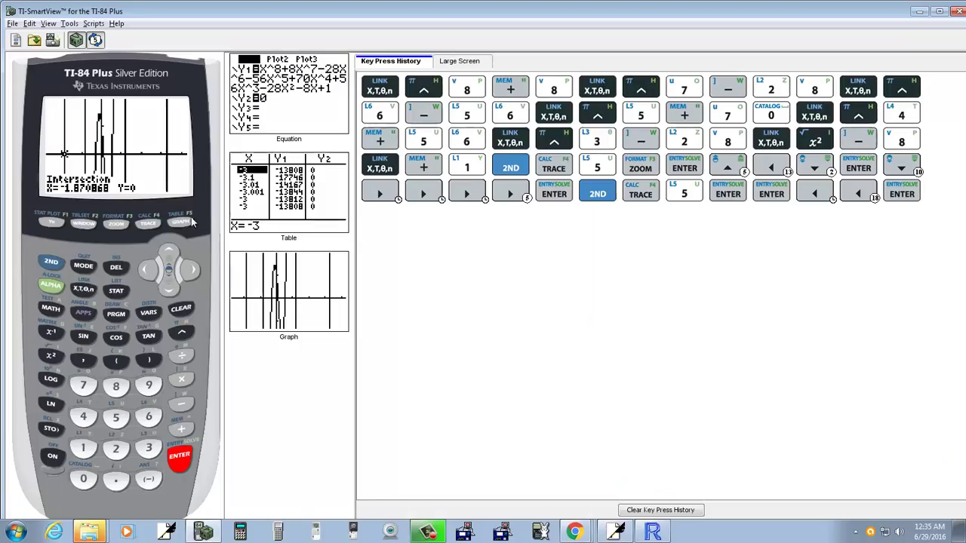
key(alt+Tab)
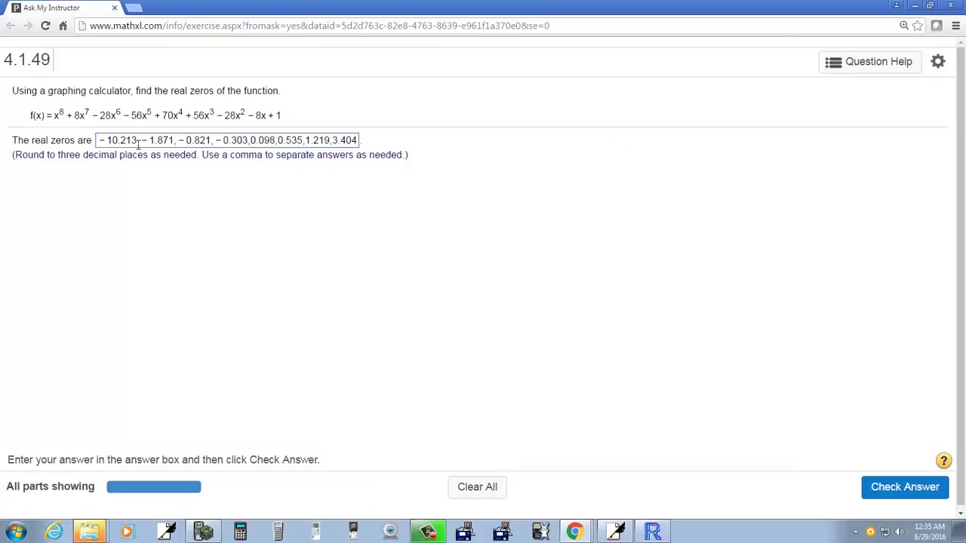
key(alt+Tab)
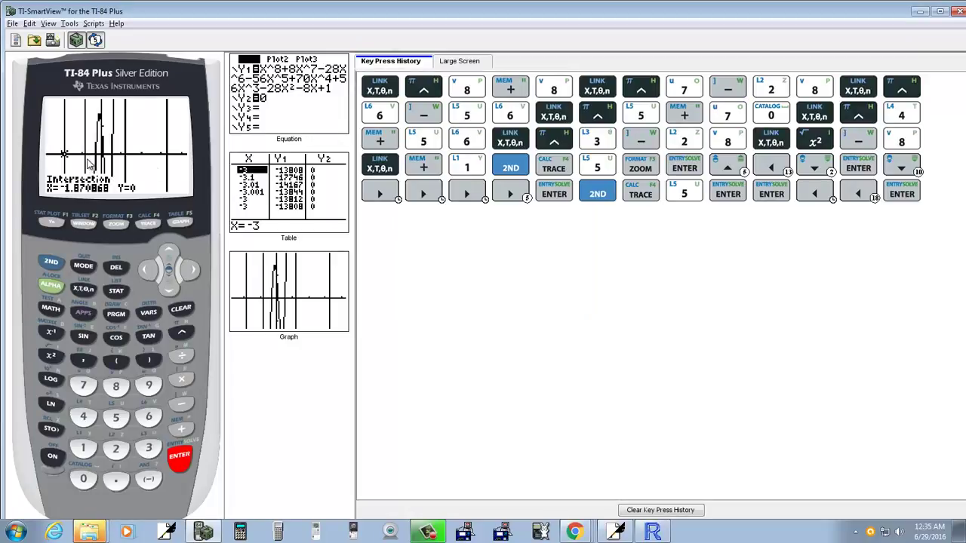
Intersect Y1 with Y2=0 using a guess to the right, giving X=−.8206788
click(52, 263)
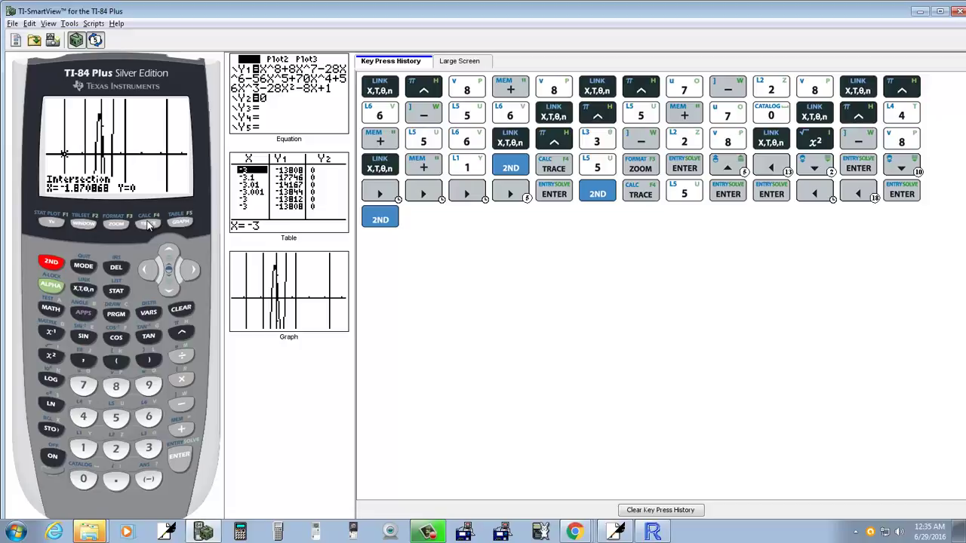
click(150, 224)
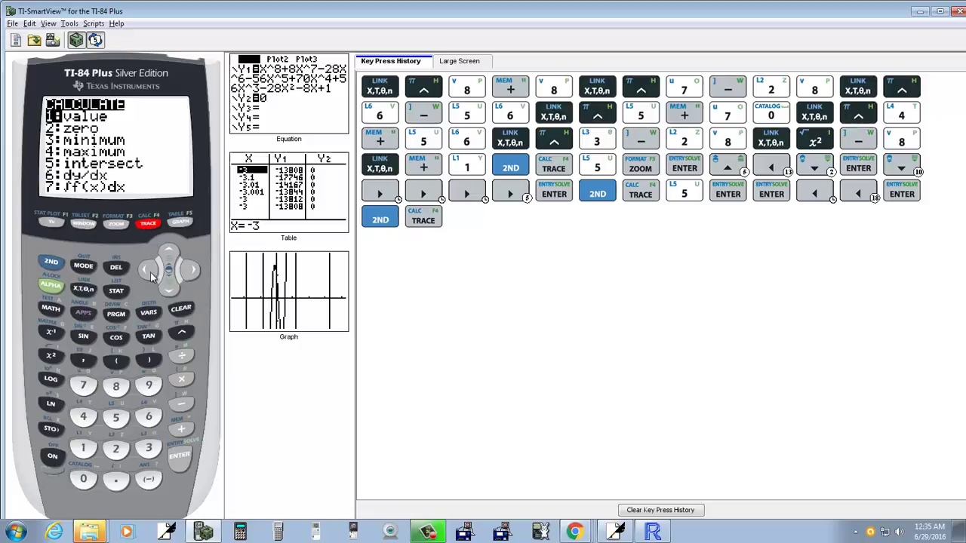
click(117, 419)
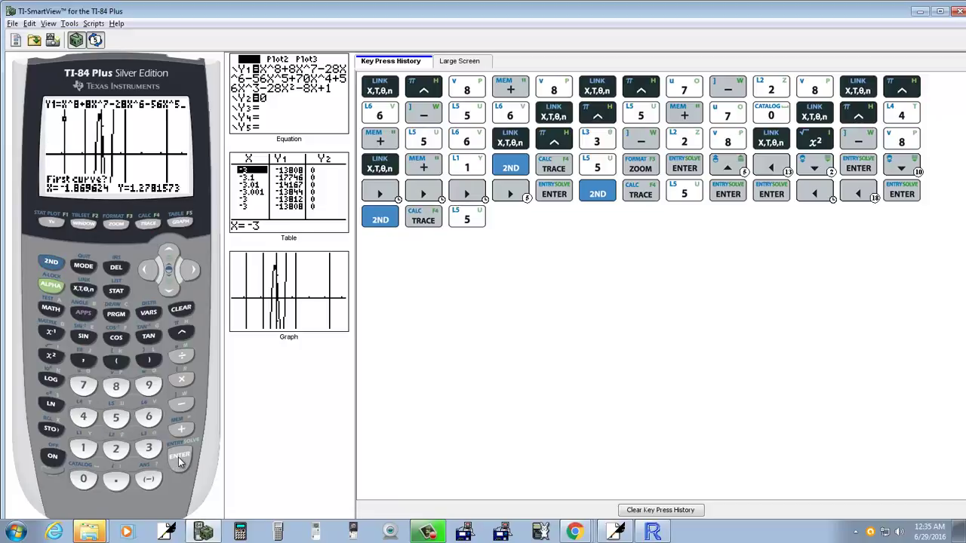
click(178, 458)
click(178, 459)
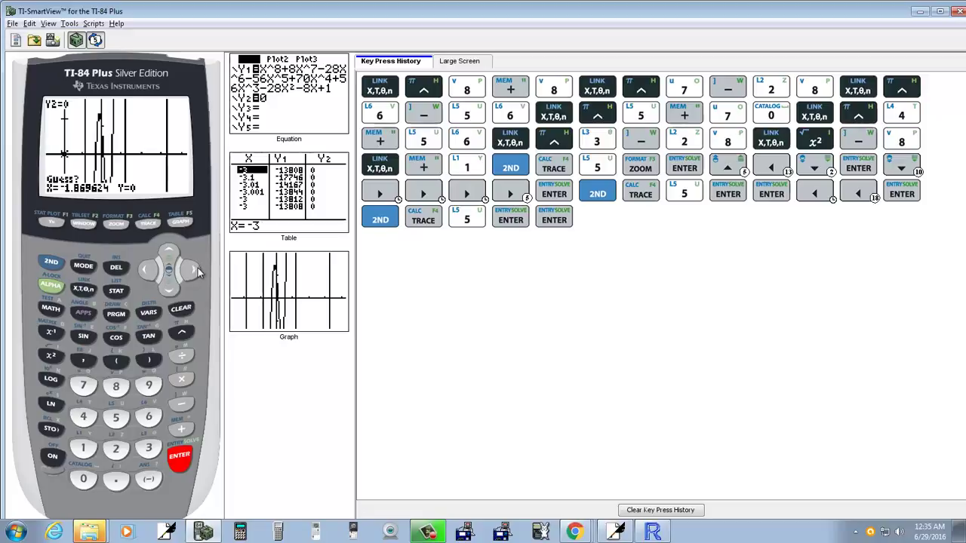
click(193, 270)
click(193, 270)
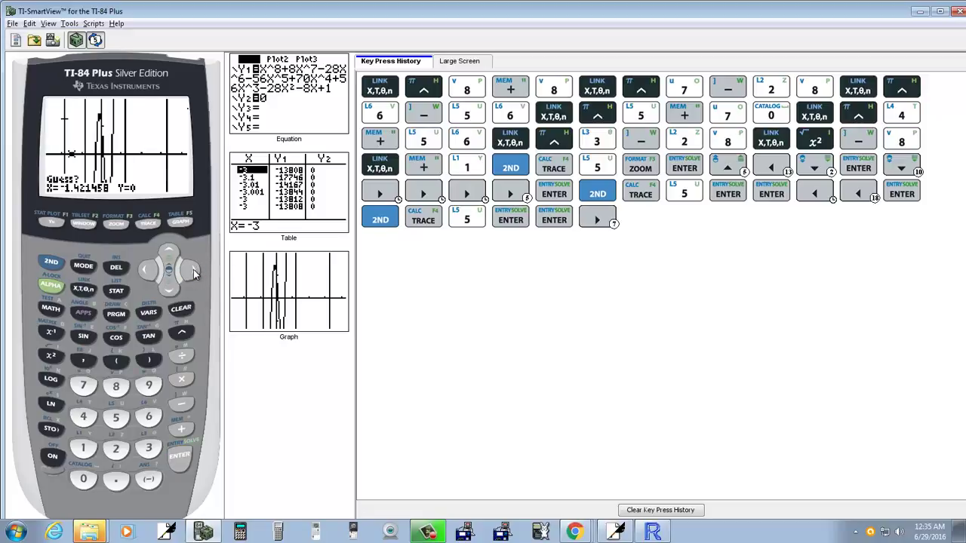
click(193, 270)
click(192, 270)
click(193, 270)
click(192, 270)
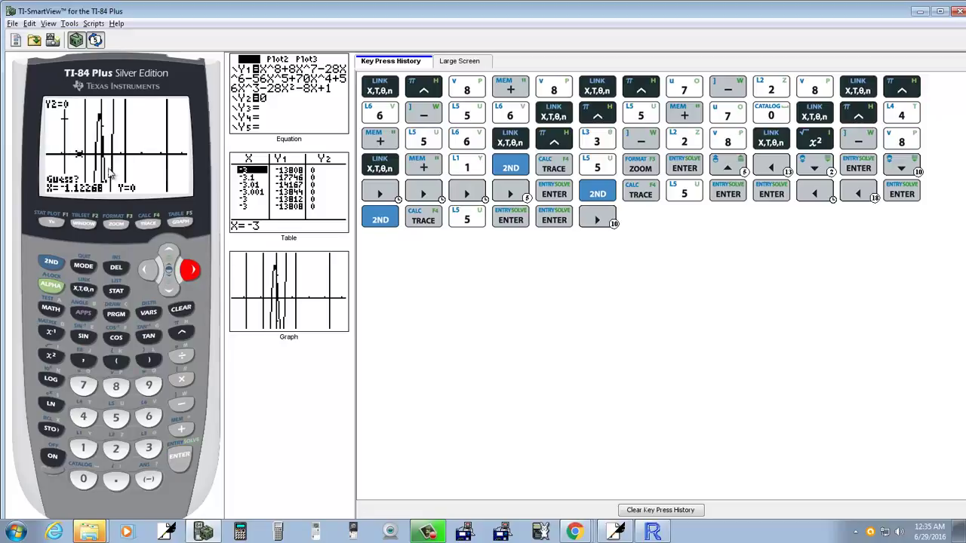
click(179, 457)
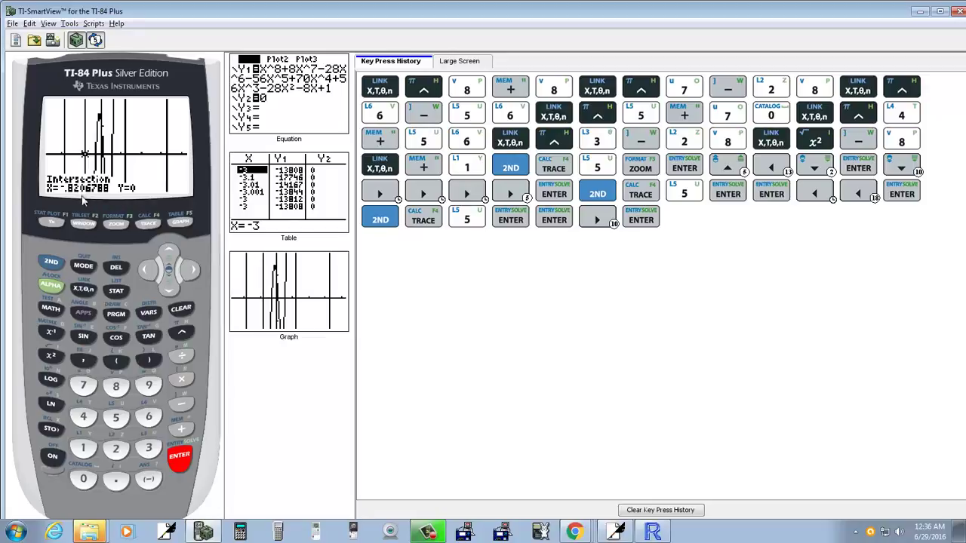
Intersect Y1 with Y2=0 using a guess further right, giving X=−.3033467
click(51, 265)
click(145, 223)
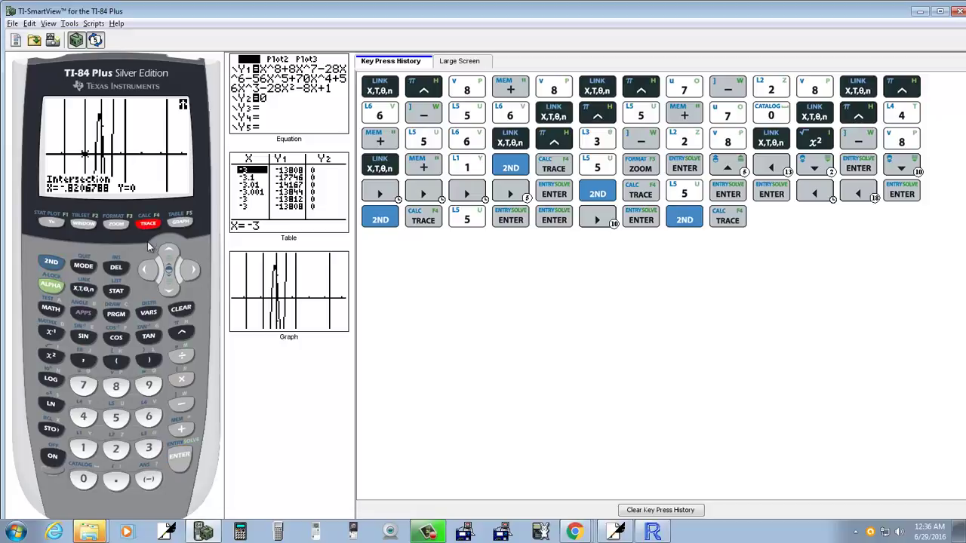
click(120, 421)
click(182, 458)
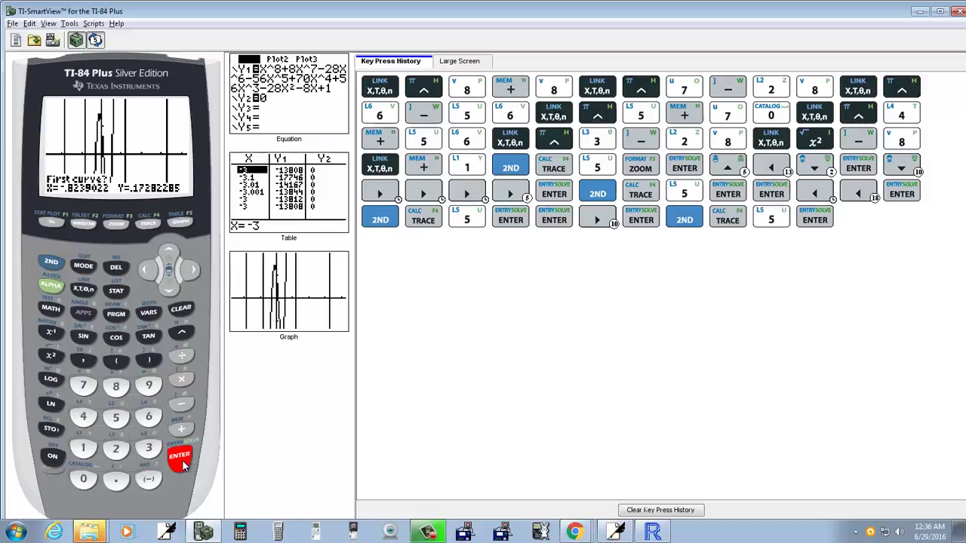
click(182, 457)
click(192, 270)
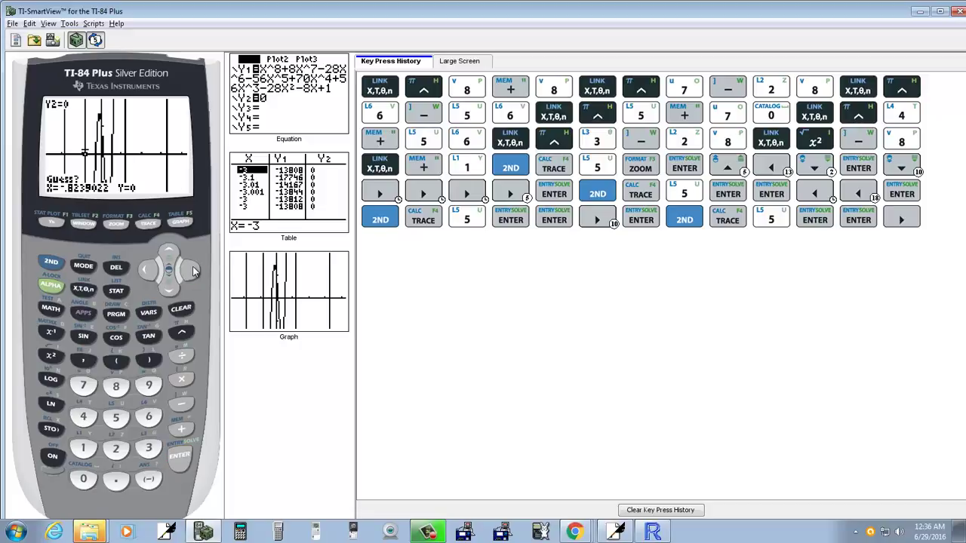
click(192, 270)
click(193, 270)
click(192, 270)
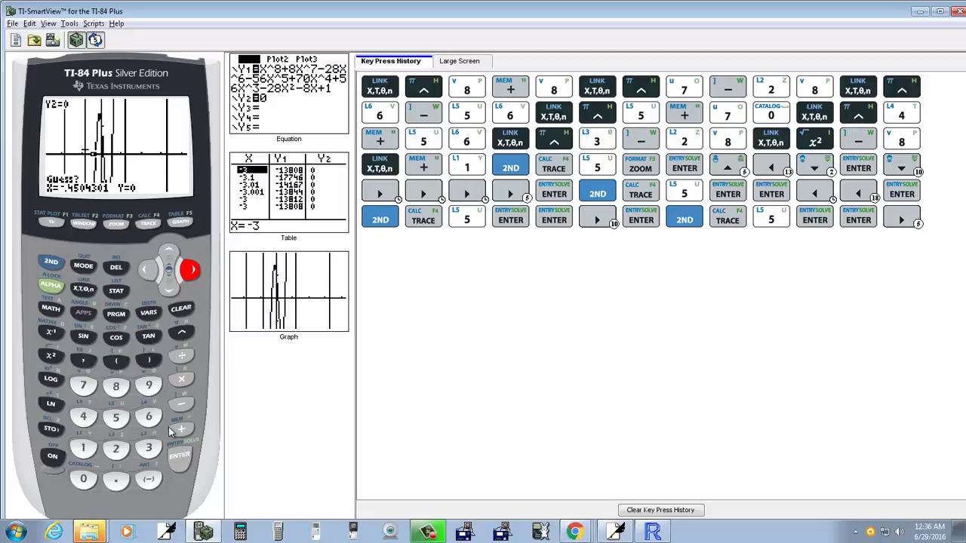
click(181, 466)
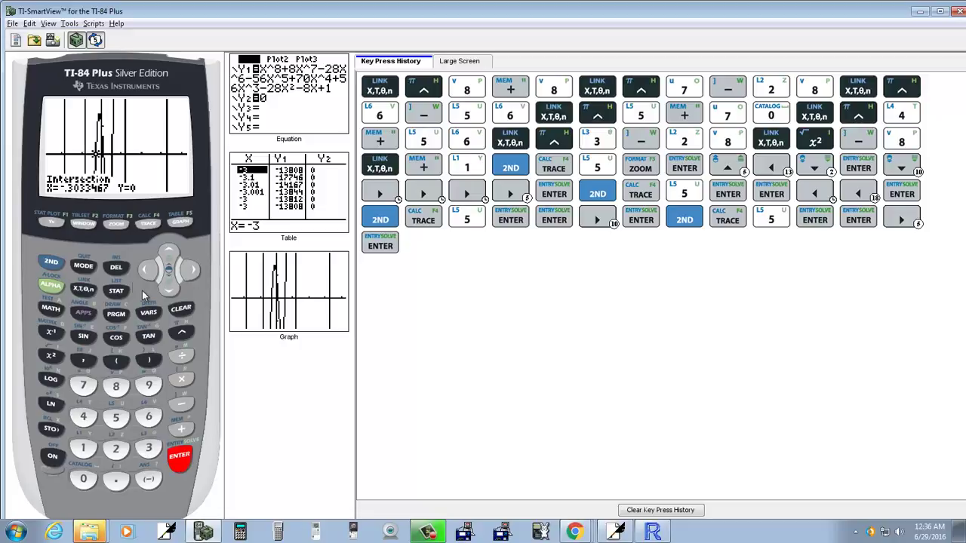
Start the intersect calculation with Y1 and Y2=0 as the two curves
click(51, 262)
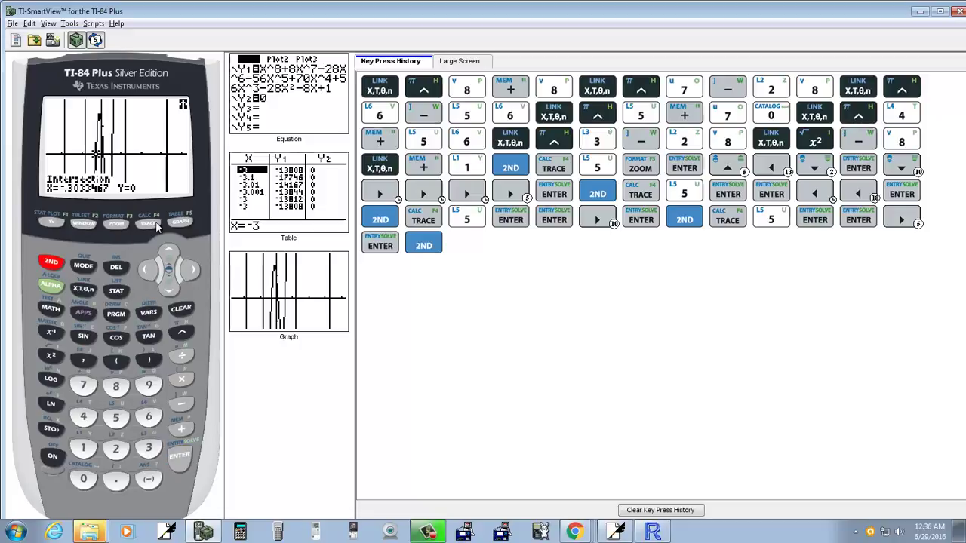
click(154, 226)
click(117, 418)
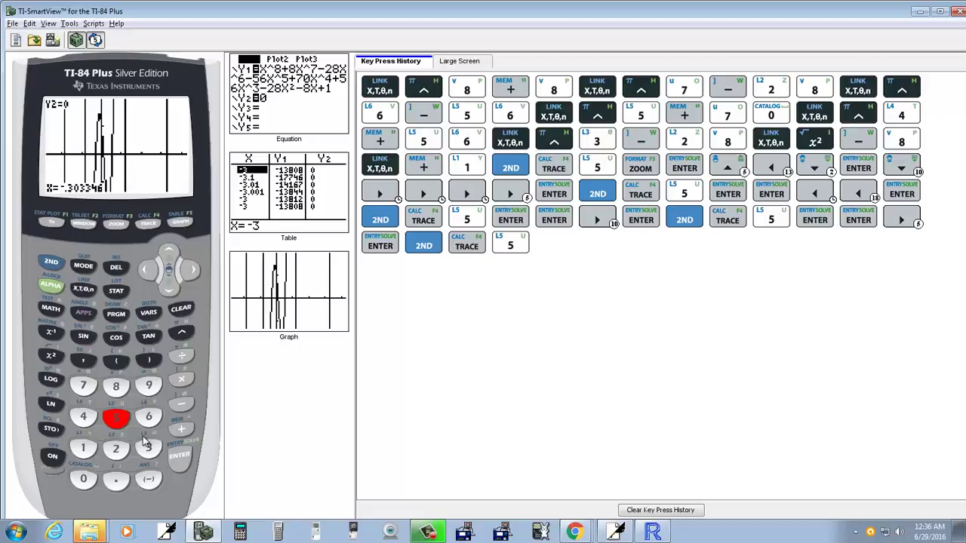
click(181, 457)
click(181, 458)
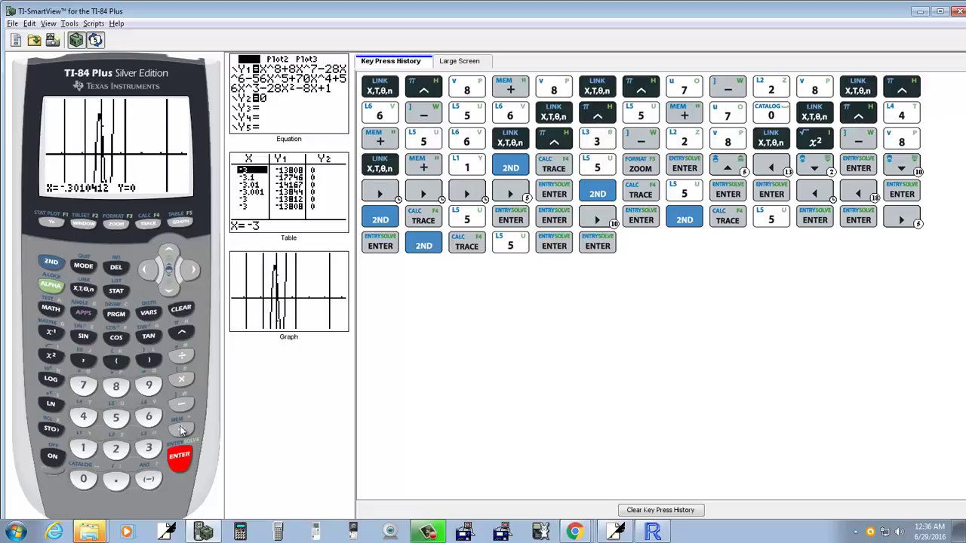
Move the guess right to find the zero at X=.0984914, Y=0, then reopen the calculate menu
click(191, 270)
click(191, 271)
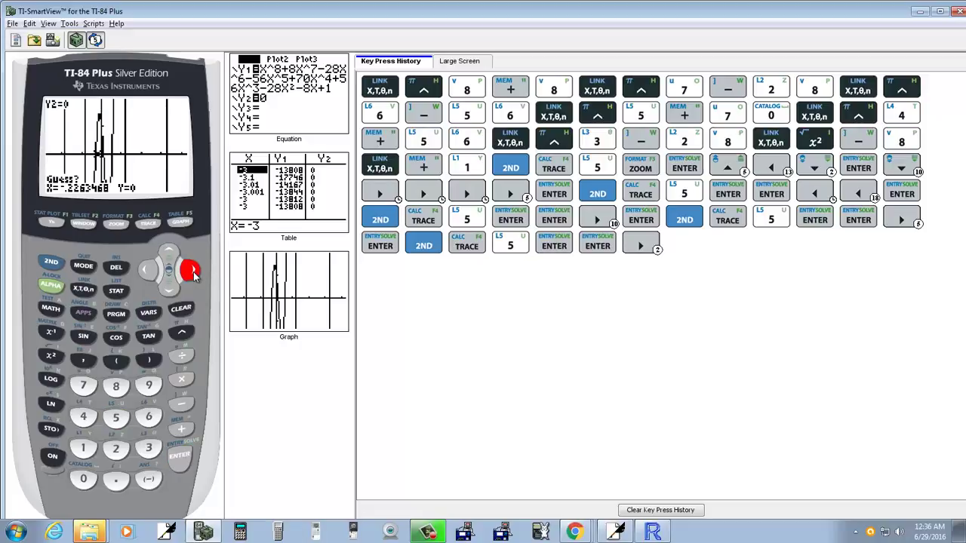
click(191, 270)
click(181, 458)
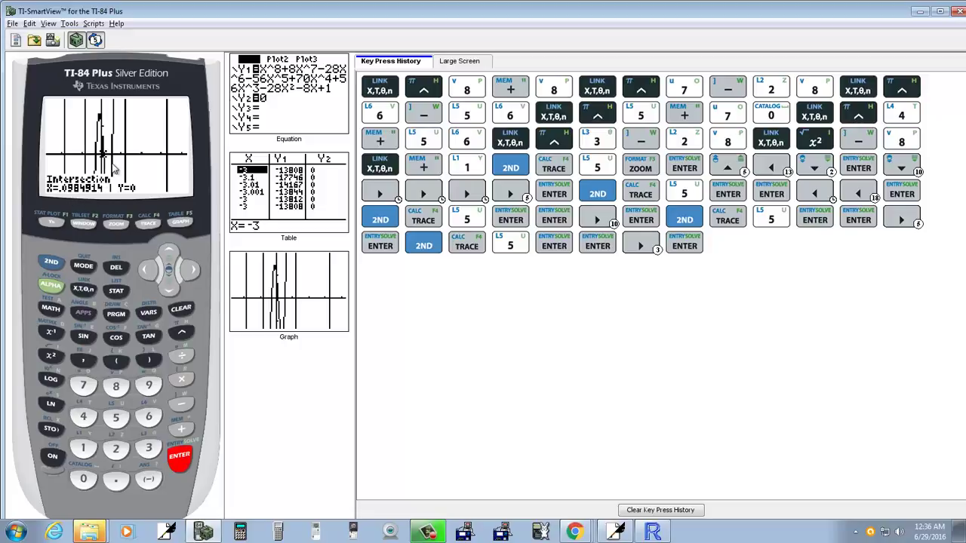
click(59, 263)
click(148, 224)
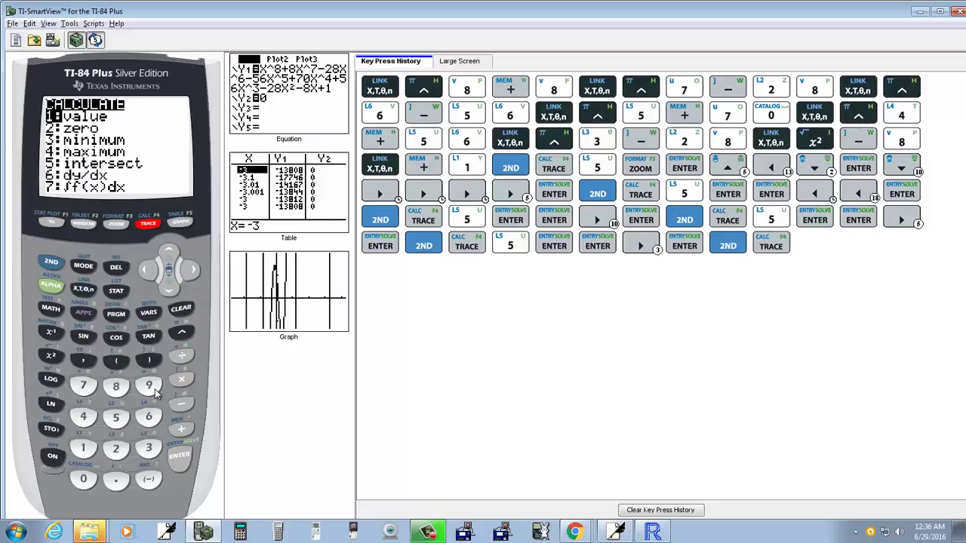
Intersect Y1 with Y2=0 using a guess just right of the origin, again giving X=.0984914
click(117, 419)
click(180, 459)
click(180, 459)
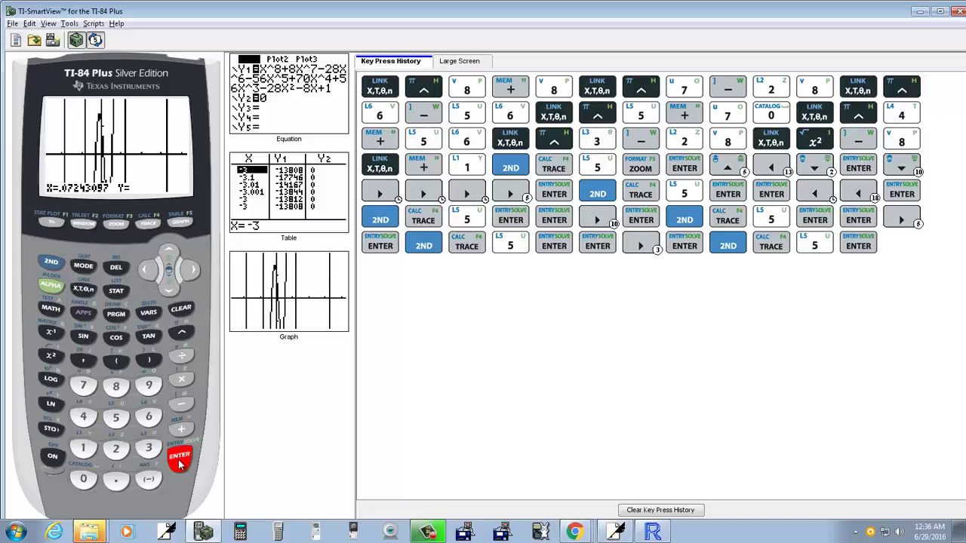
click(192, 274)
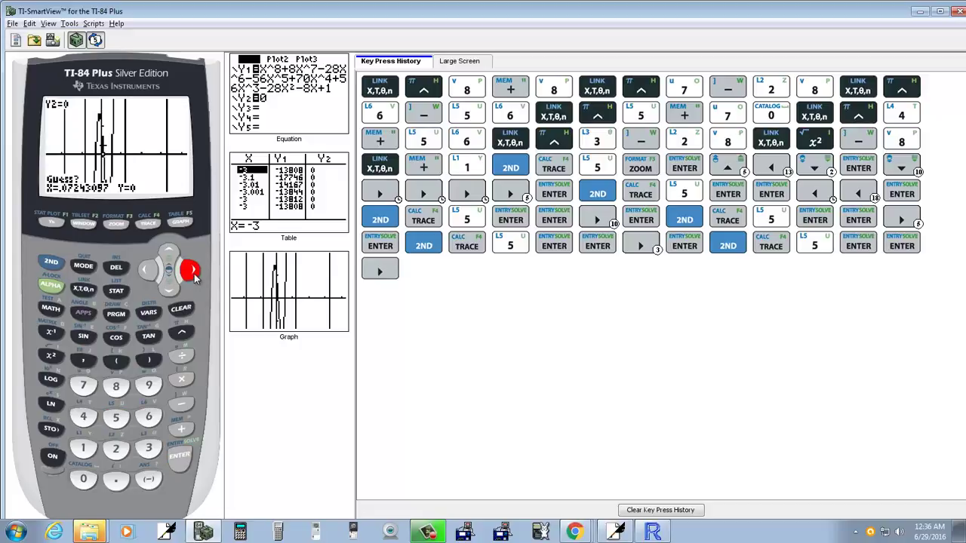
click(192, 273)
click(192, 274)
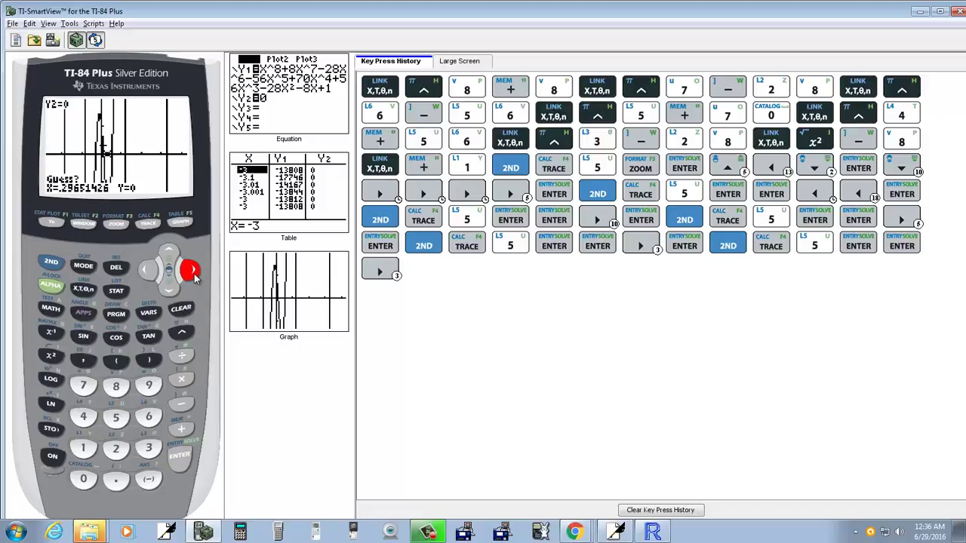
click(150, 274)
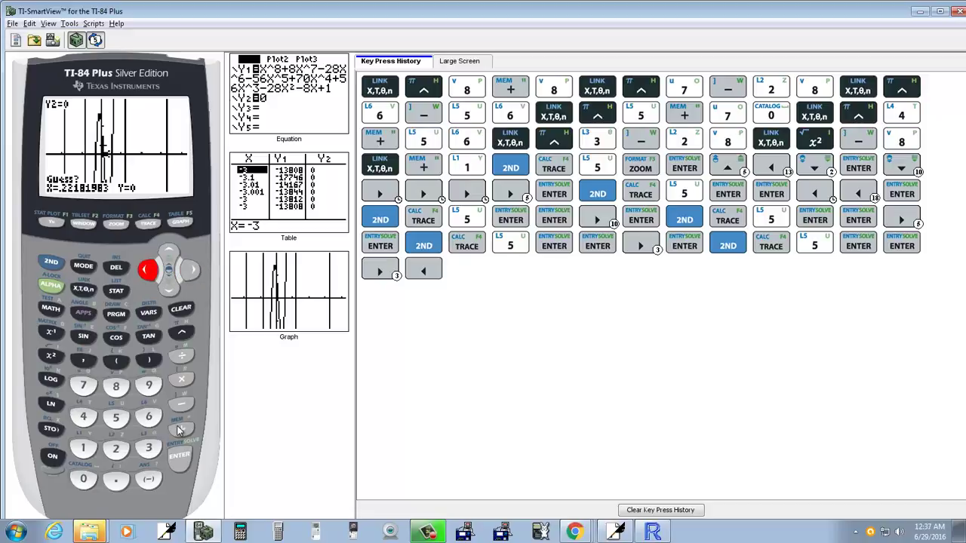
click(180, 455)
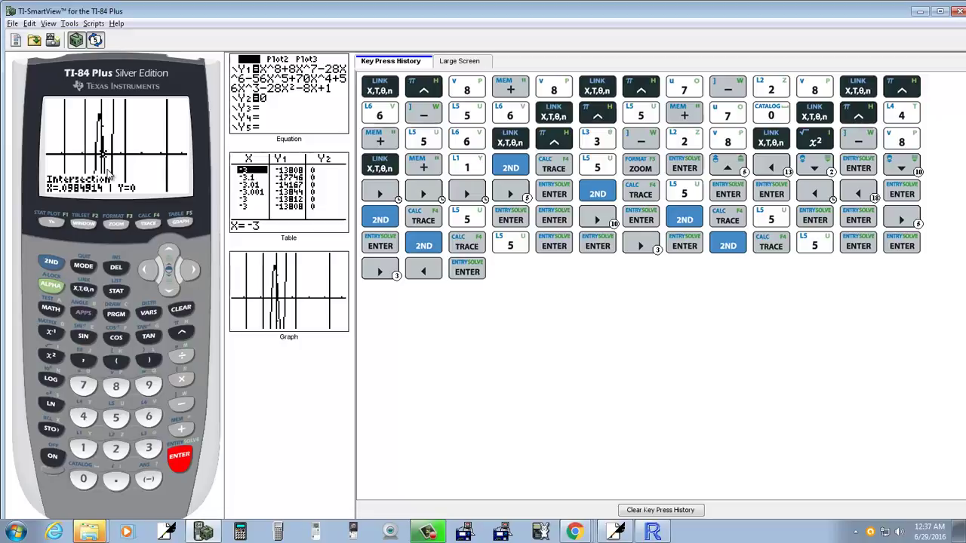
click(51, 263)
click(144, 226)
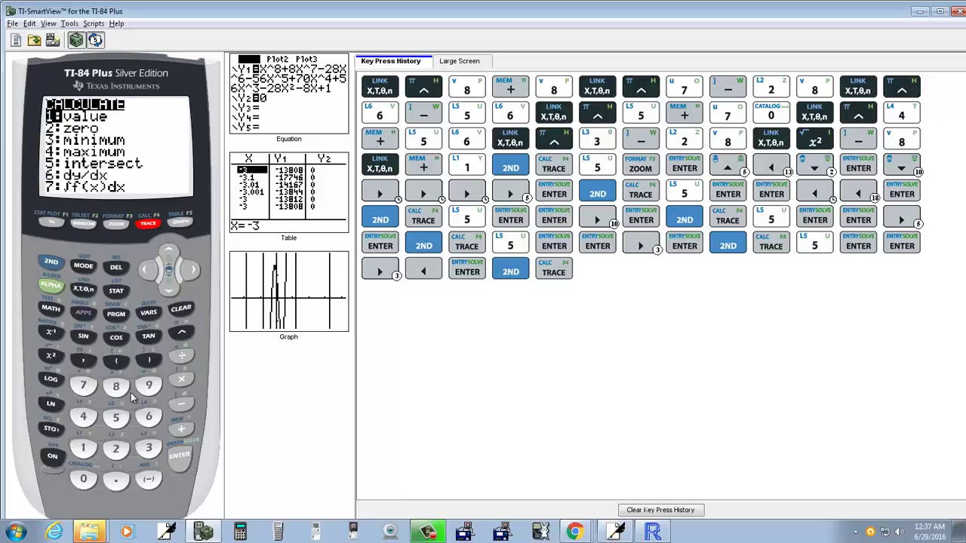
click(115, 417)
click(180, 457)
click(179, 457)
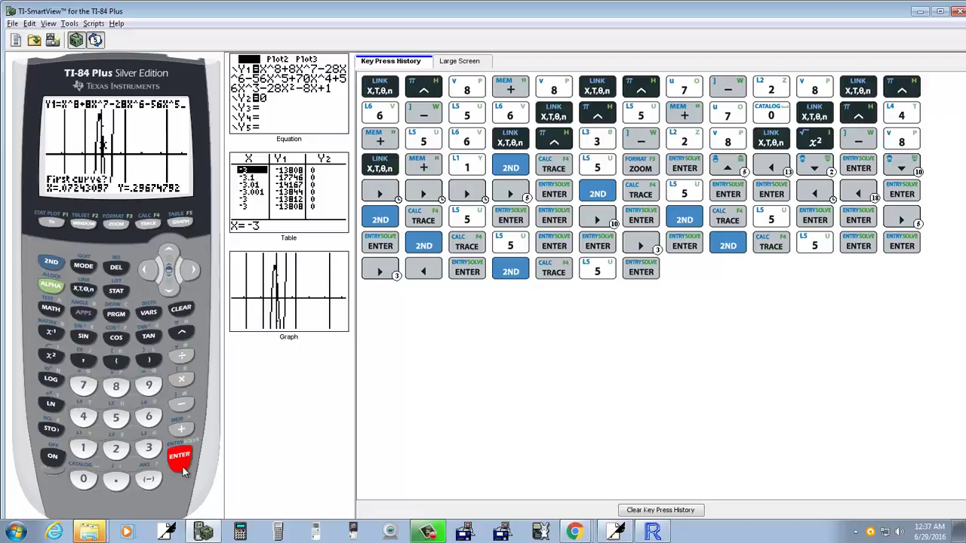
click(149, 270)
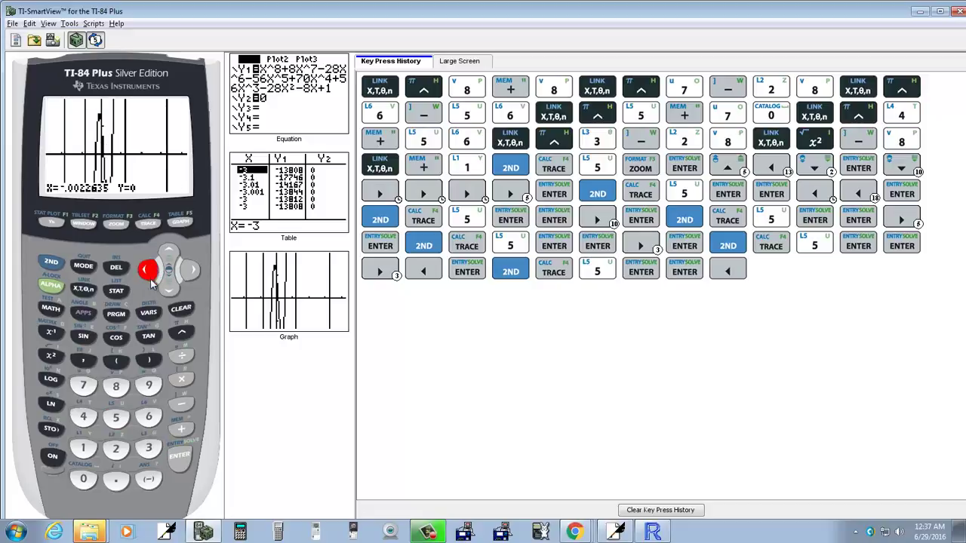
click(182, 459)
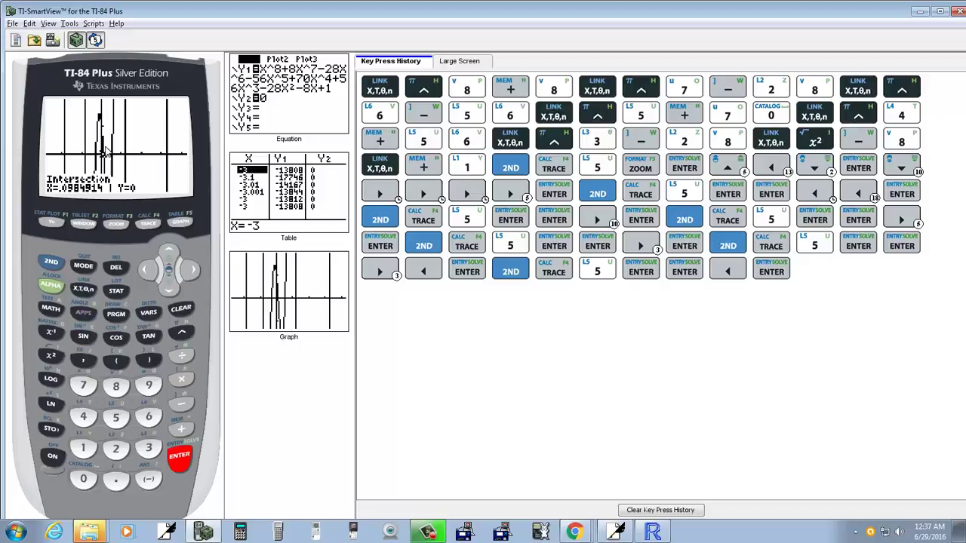
Start a ZBox zoom and set its first corner up and to the left of the origin
click(117, 225)
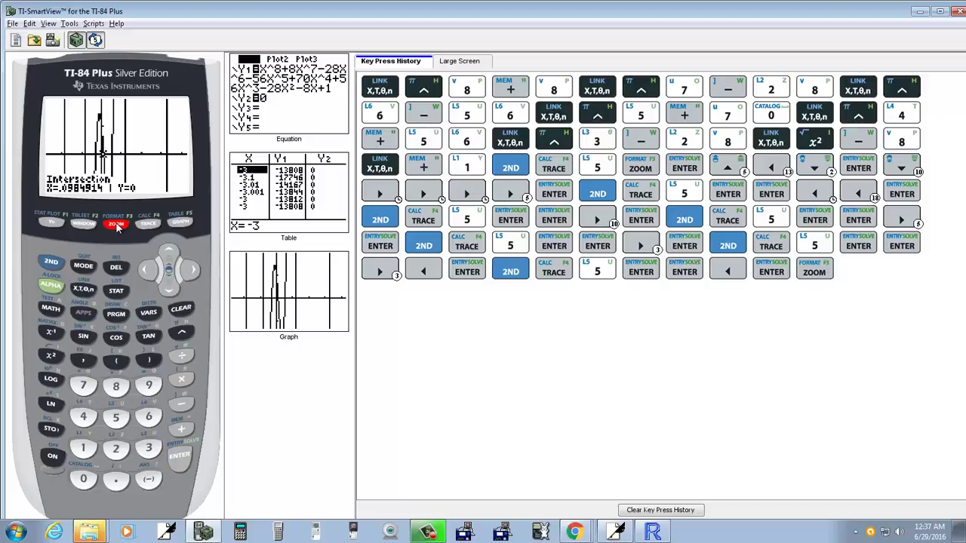
click(179, 459)
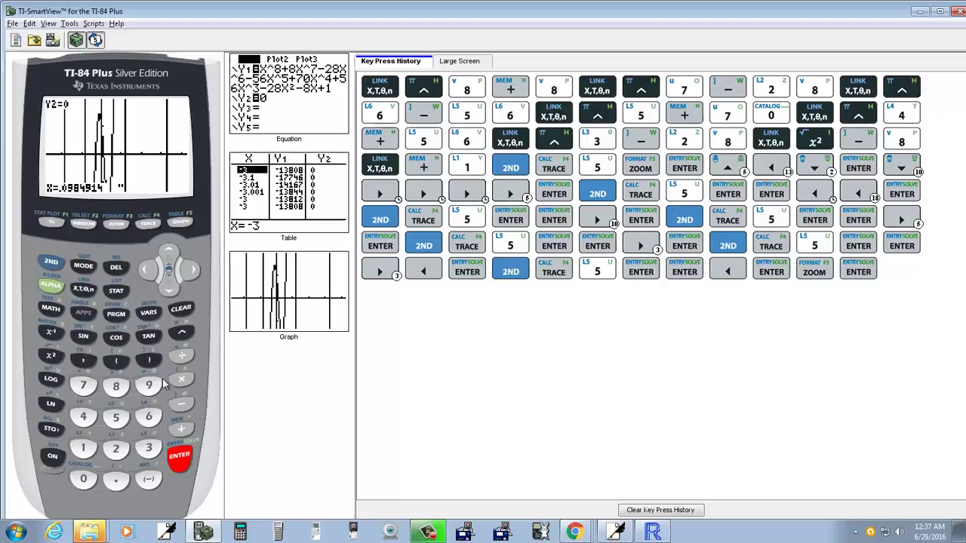
click(167, 257)
click(167, 257)
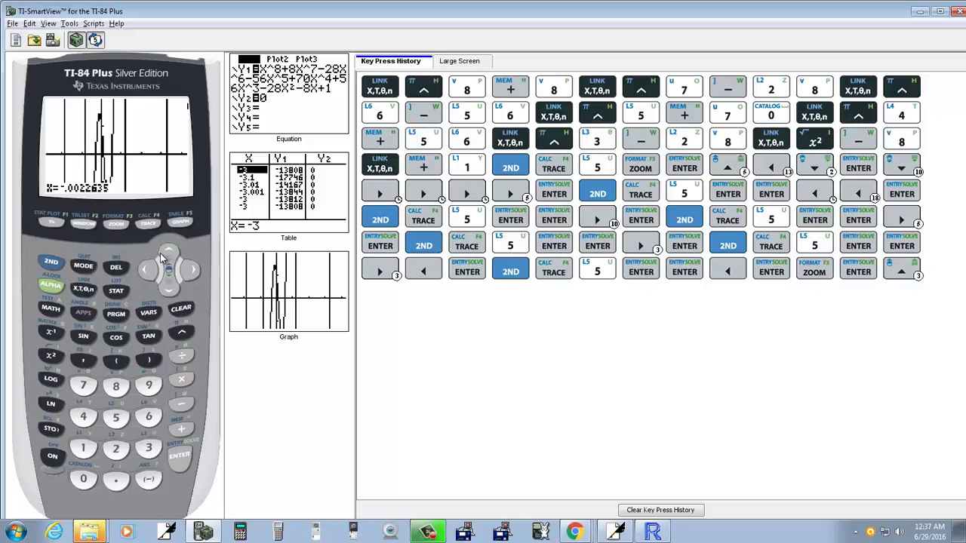
click(167, 257)
double_click(148, 272)
double_click(148, 271)
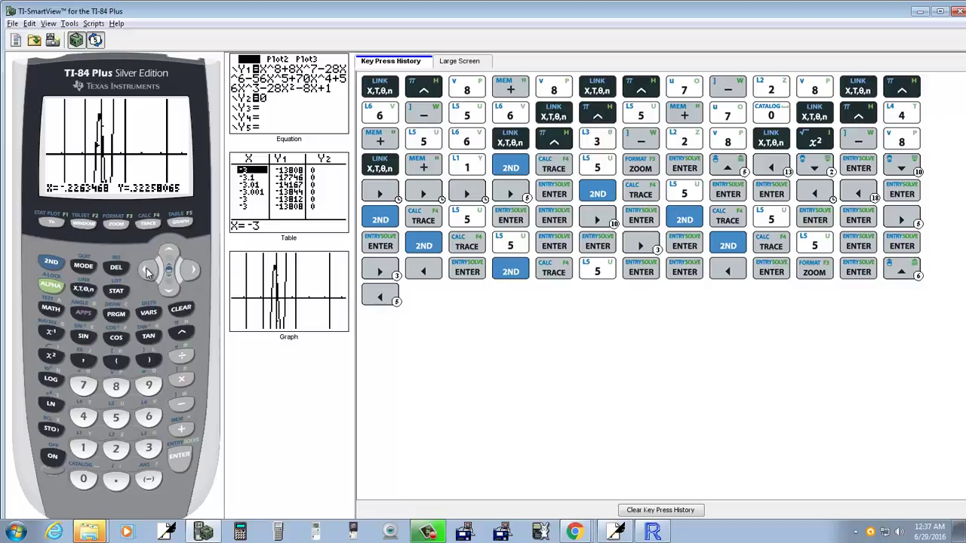
double_click(148, 272)
click(148, 272)
click(148, 272)
click(181, 462)
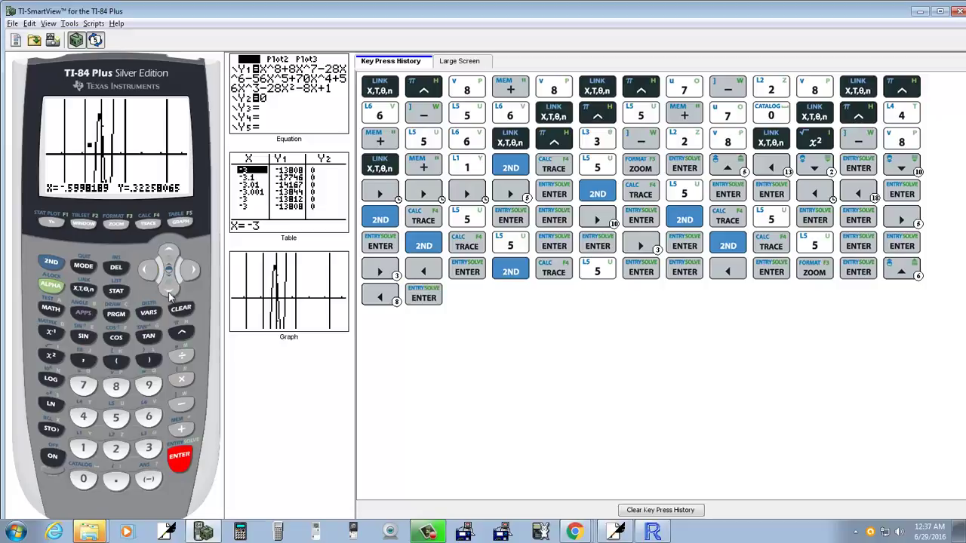
Stretch the box's opposite corner down and right, then zoom into the enclosed region
double_click(168, 290)
double_click(168, 290)
double_click(169, 290)
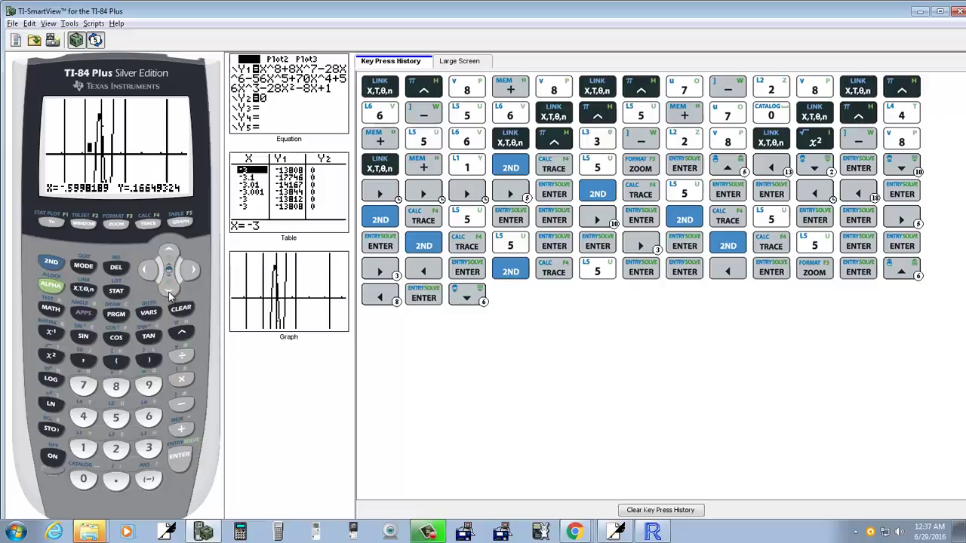
double_click(169, 290)
double_click(191, 273)
double_click(190, 274)
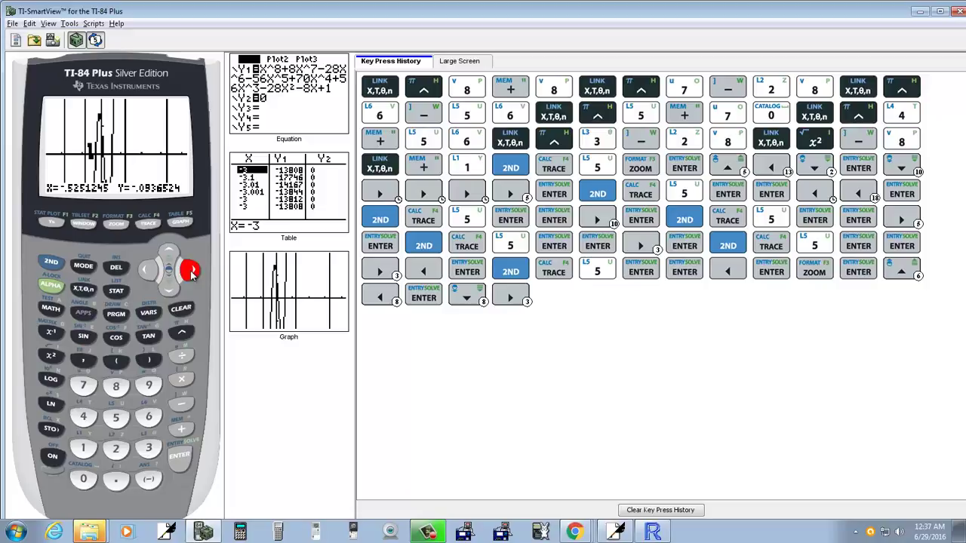
click(191, 273)
double_click(191, 273)
double_click(191, 273)
click(191, 273)
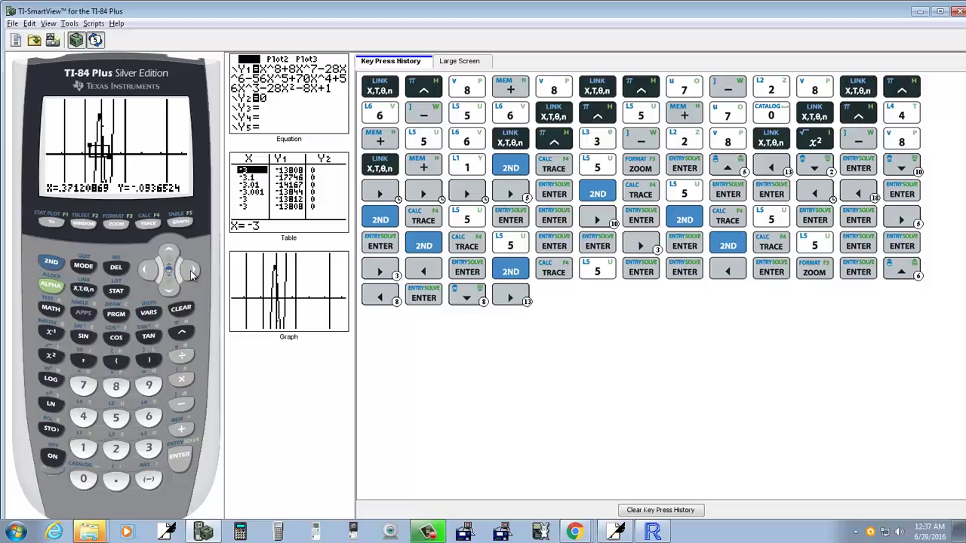
double_click(191, 273)
click(174, 460)
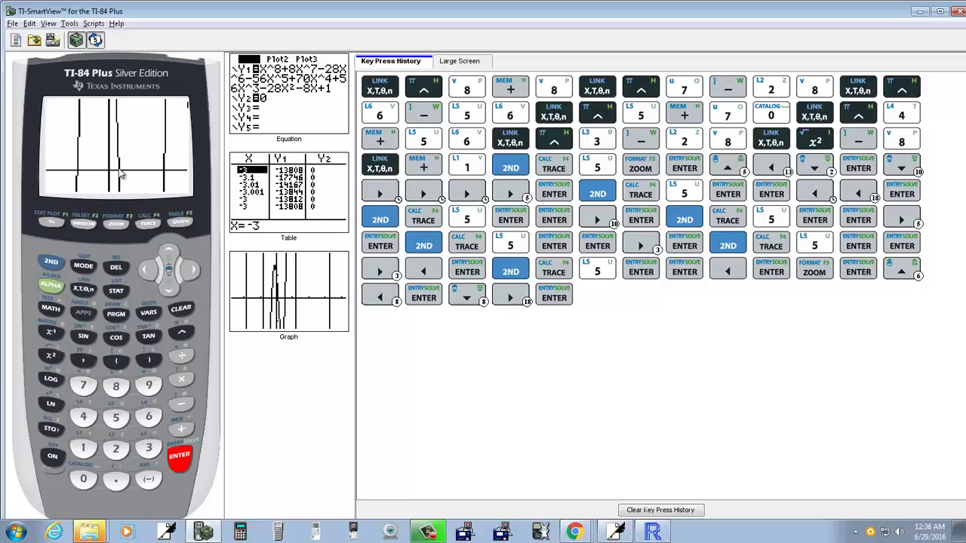
Apply 6:ZStandard to restore the standard window, then reopen the Zoom menu
click(117, 231)
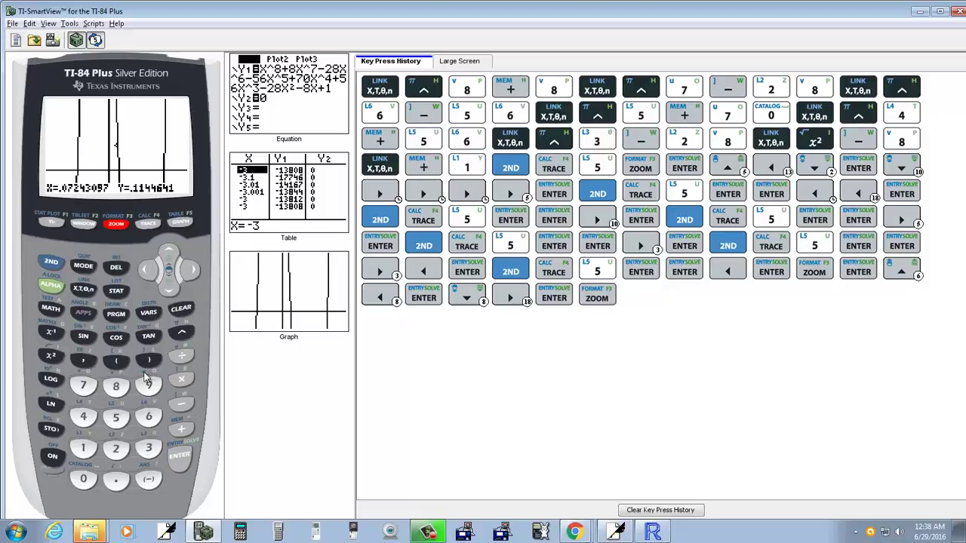
click(150, 420)
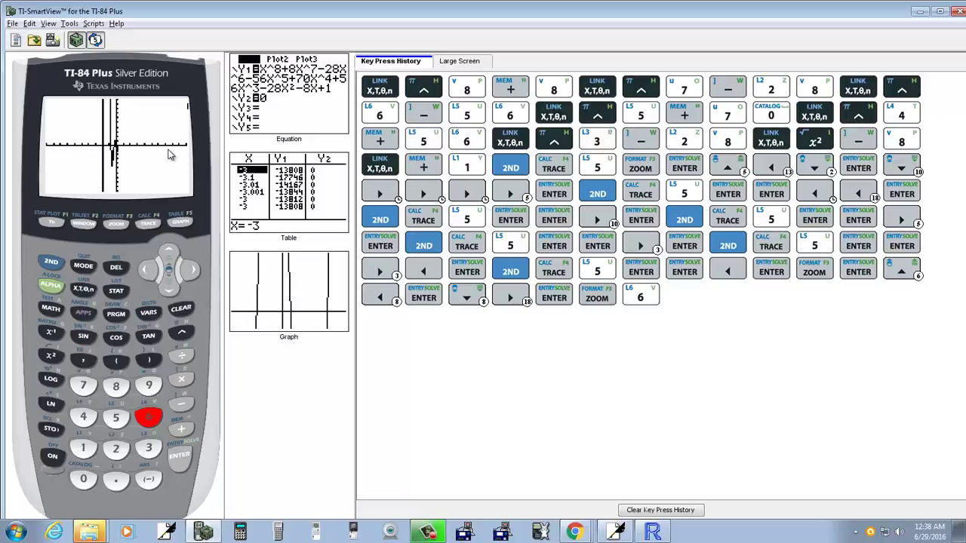
click(117, 227)
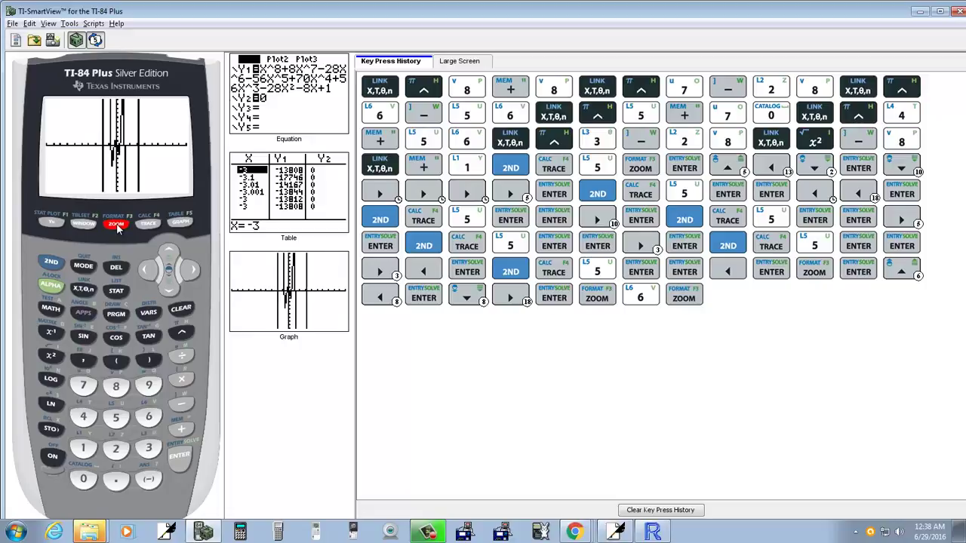
Zoom out once with 3:Zoom Out, centred on the current cursor point
click(118, 227)
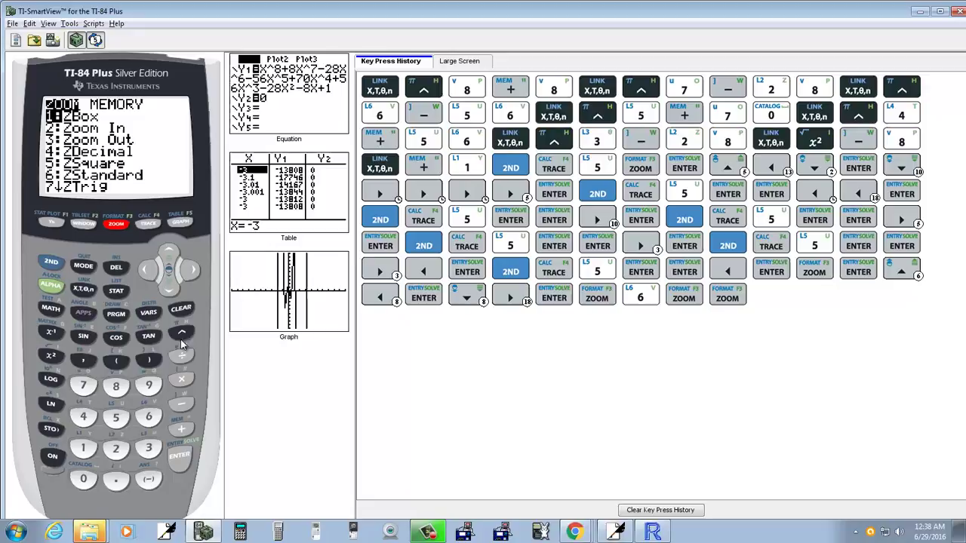
click(149, 448)
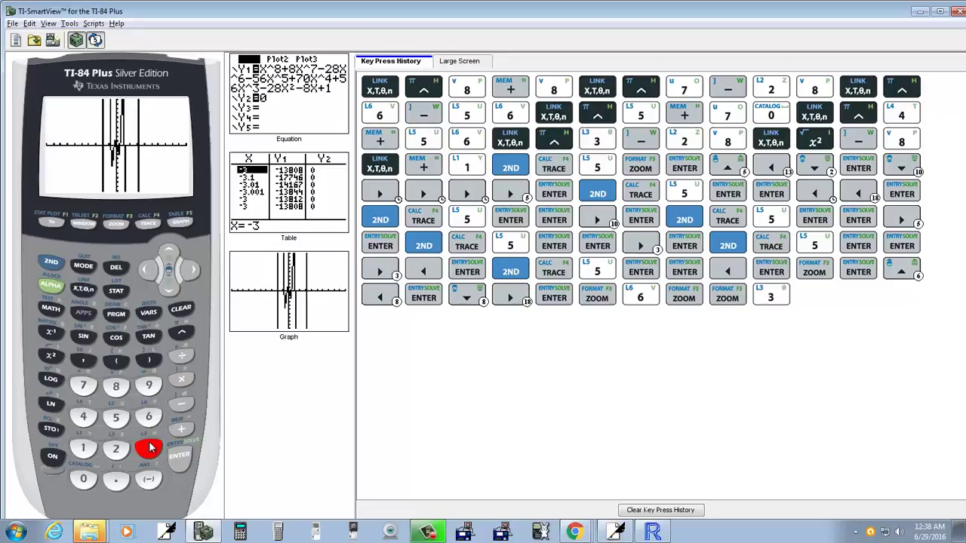
click(177, 466)
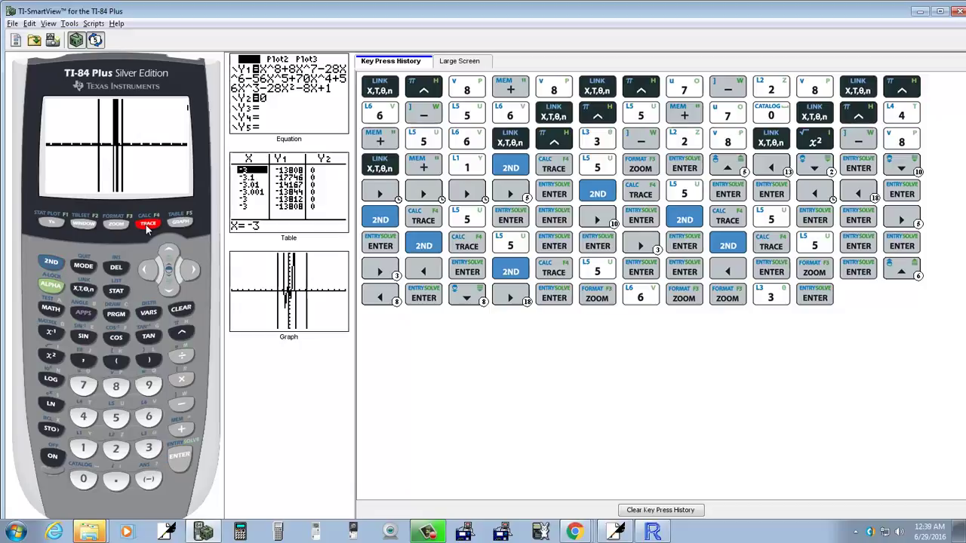
Start the intersect calculation, selecting Y1 and Y2=0 as the curves
key(shift)
key(F4)
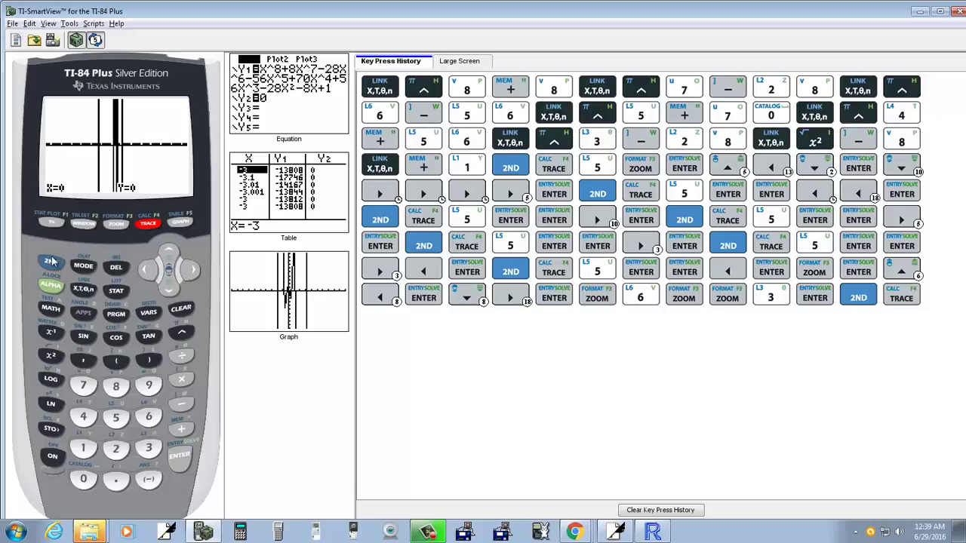
click(148, 225)
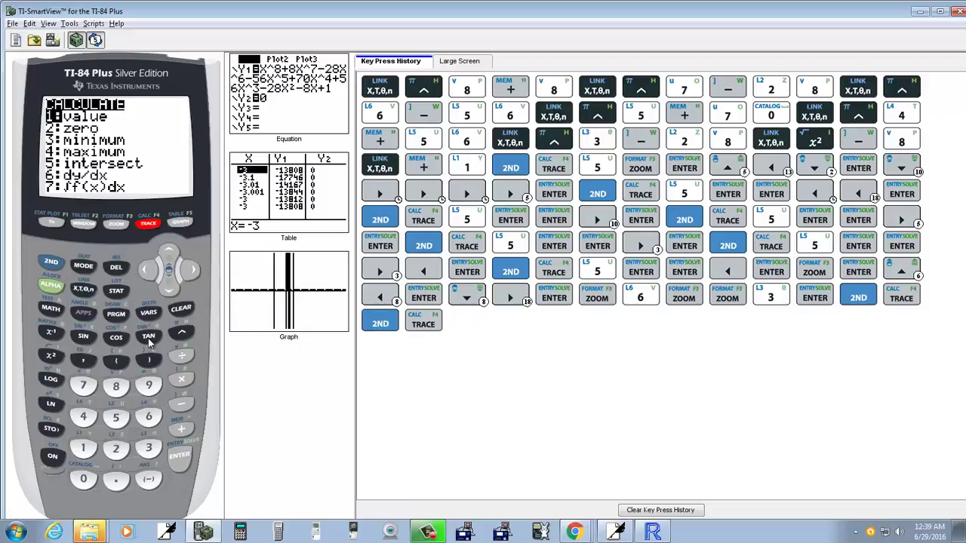
click(127, 419)
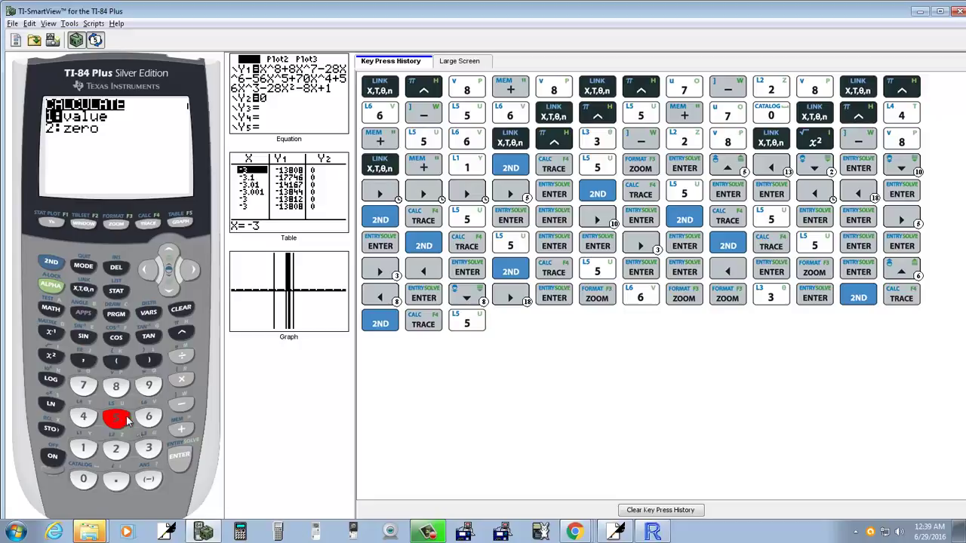
click(188, 460)
click(186, 460)
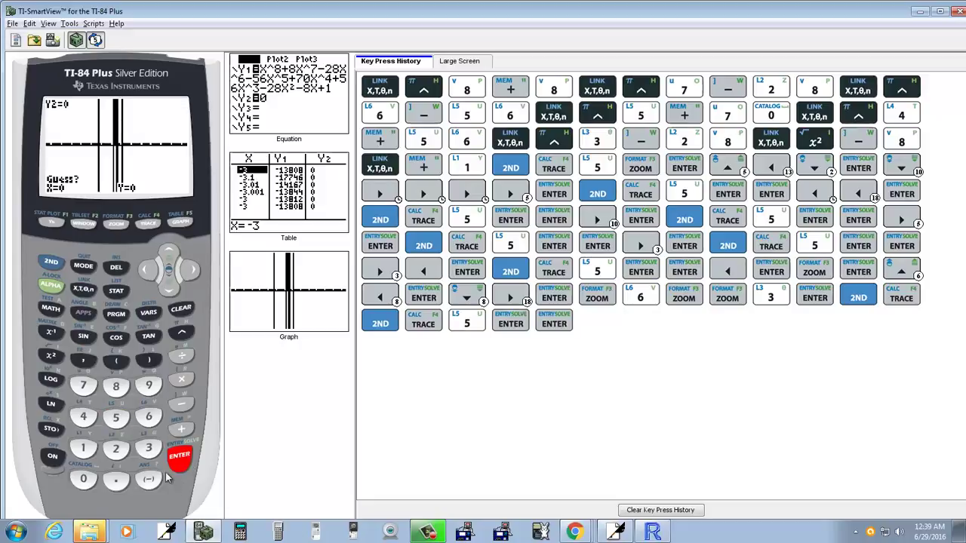
Enter a guess of -11 to find the zero at X=-10.15317, then restore ZStandard
click(148, 480)
click(84, 449)
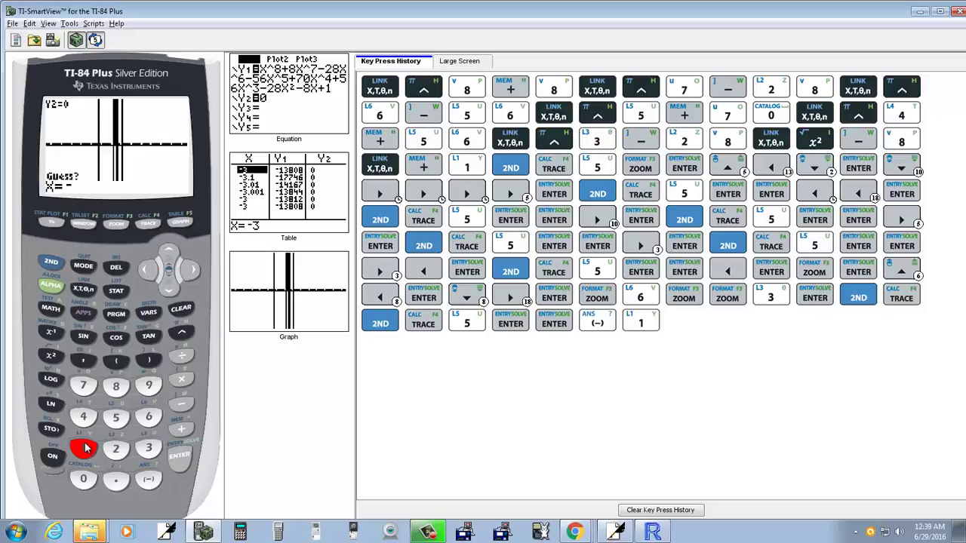
click(84, 448)
click(181, 458)
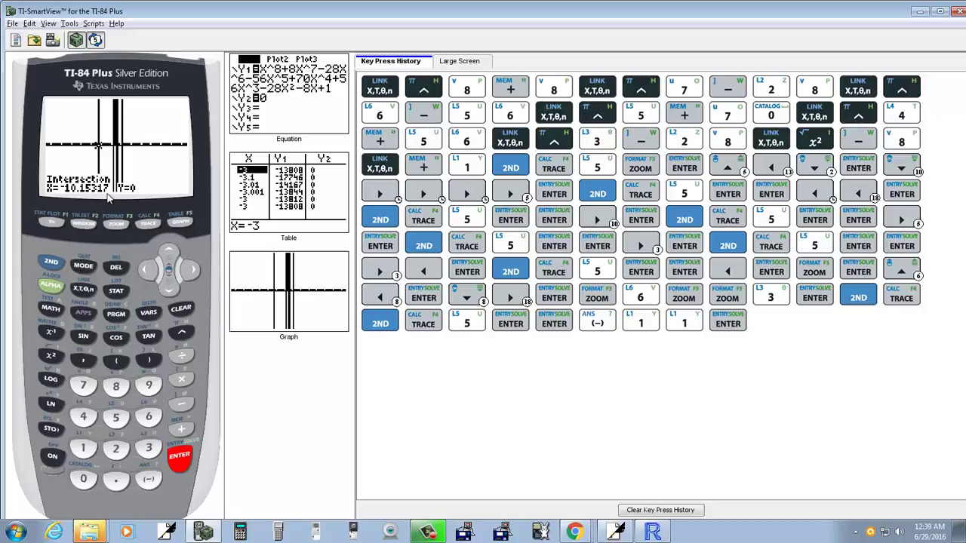
click(118, 225)
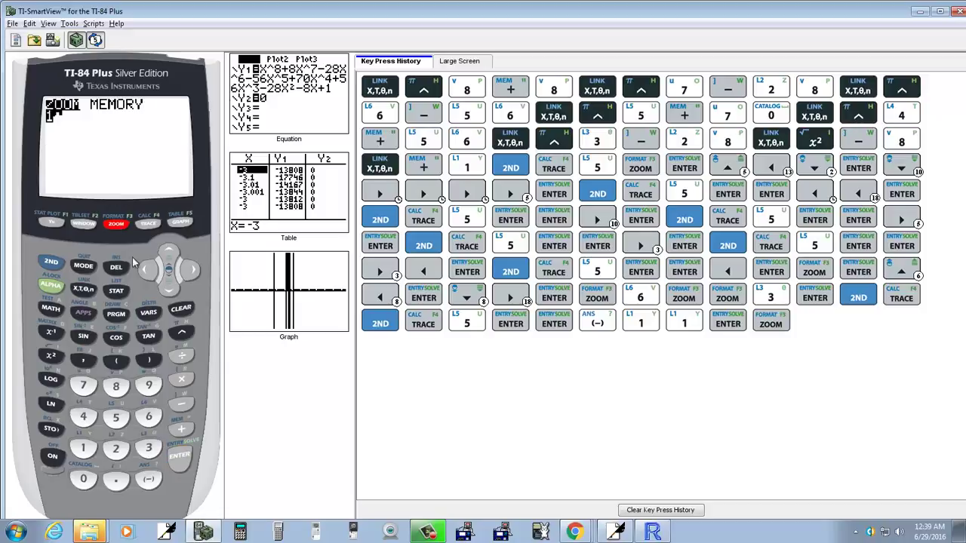
click(149, 420)
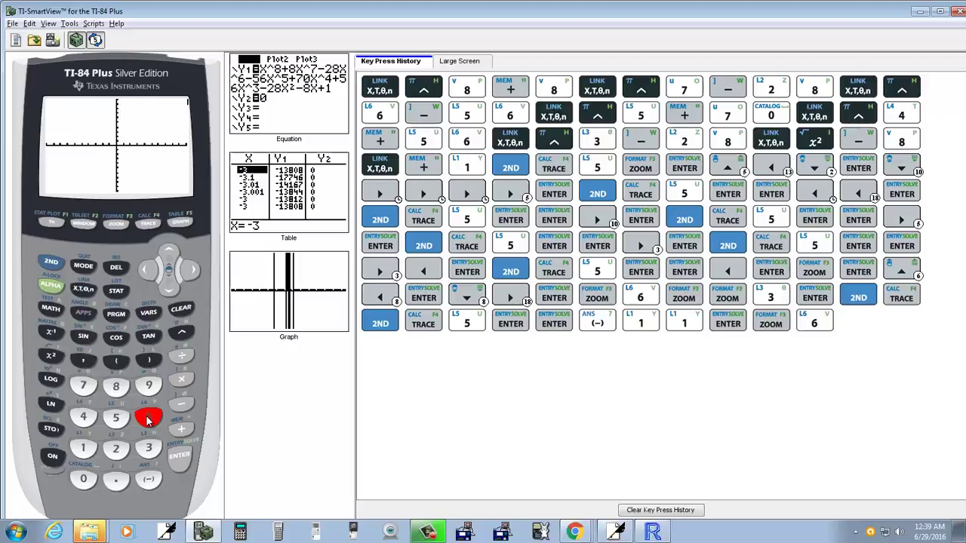